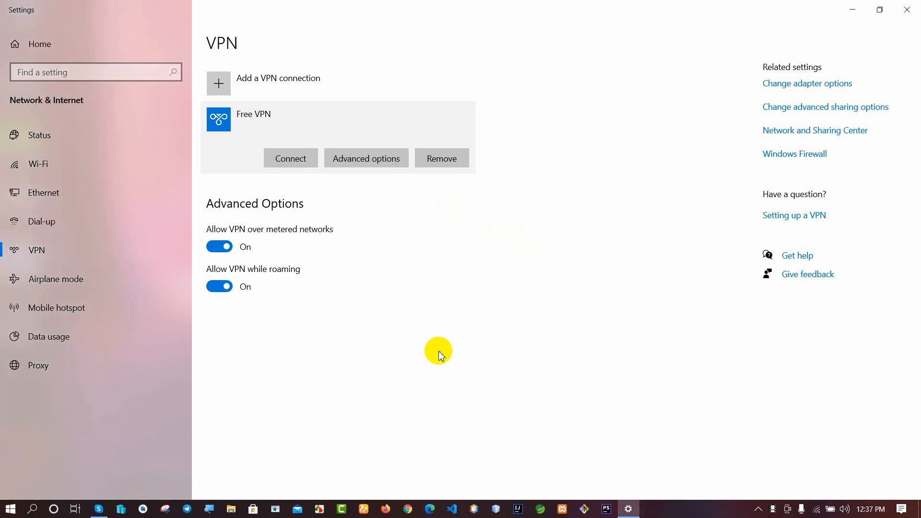
Step: Switch to Chrome and view the Free VPN entry among the available network connections
left_click(406, 511)
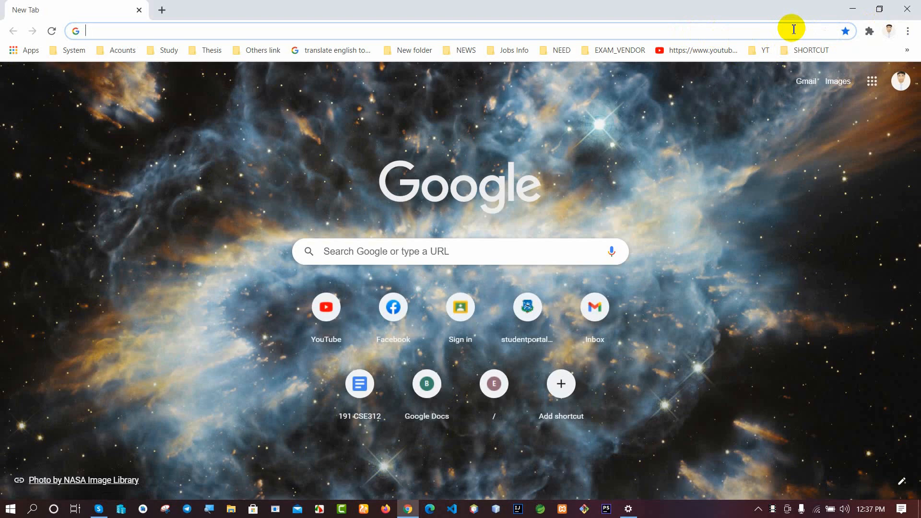
left_click(815, 512)
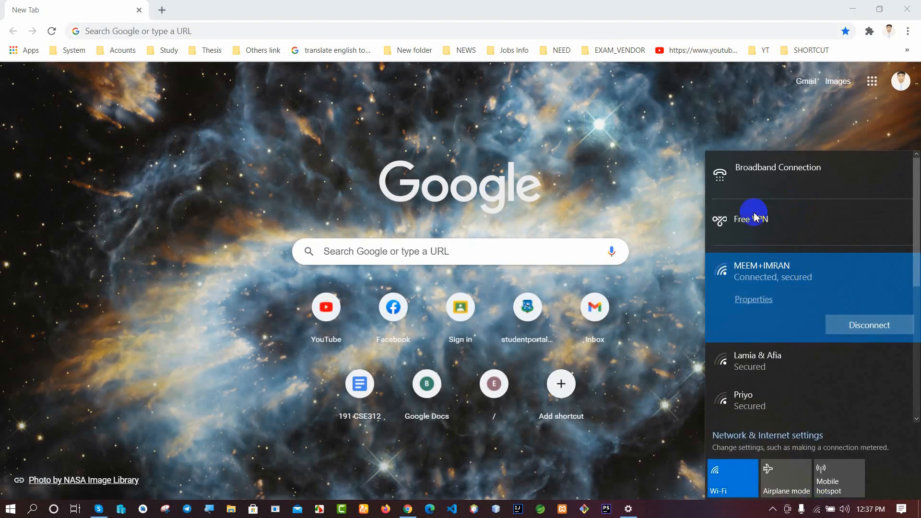
left_click(748, 223)
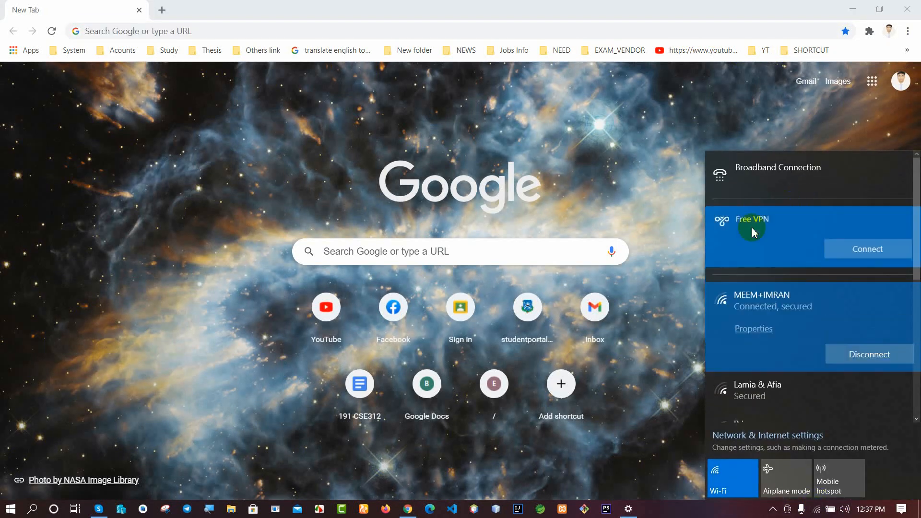
left_click(886, 264)
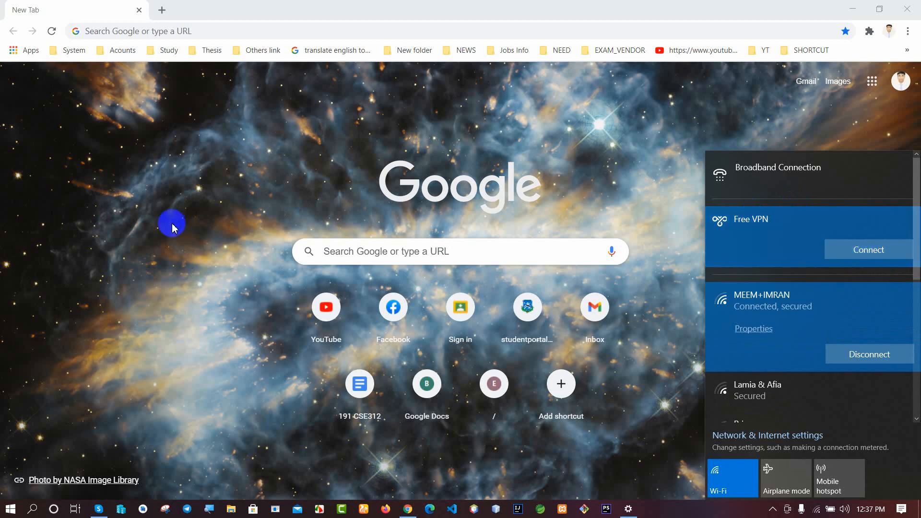
Step: Open the whoer.net IP checking site in the browser
left_click(148, 32)
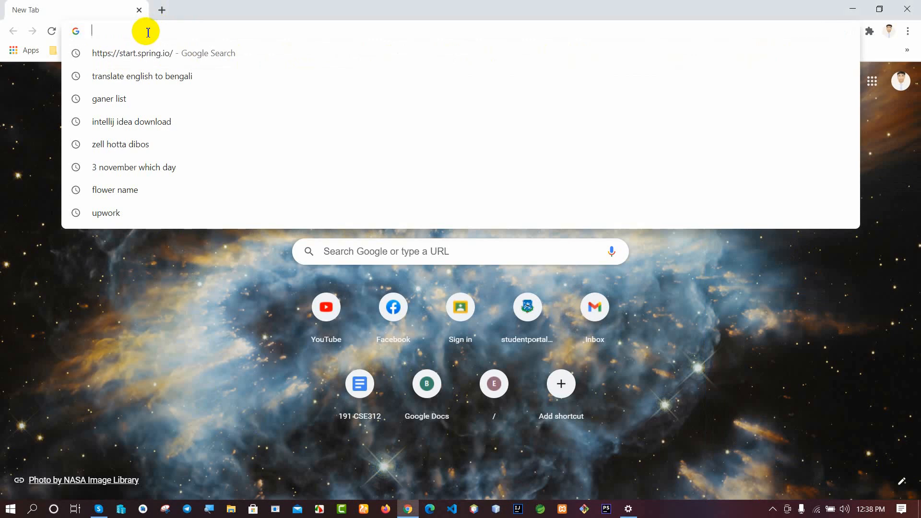
type("whoer")
key("Return")
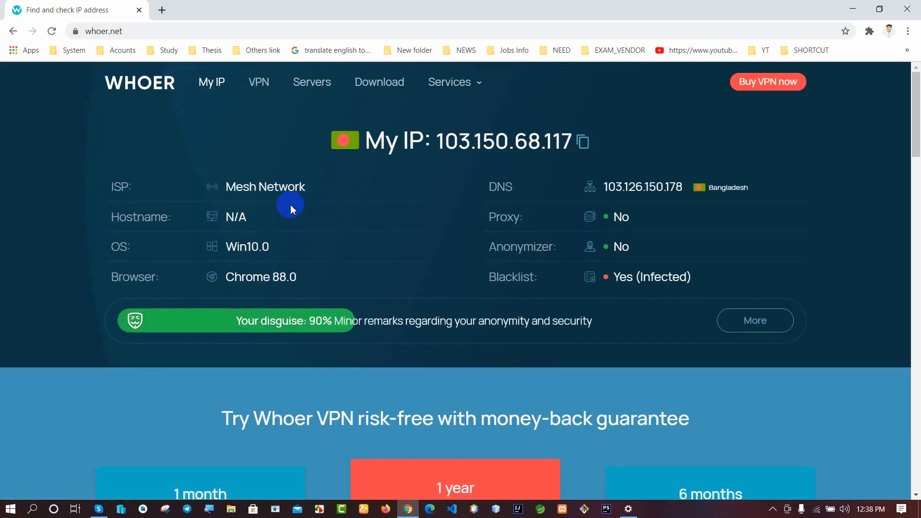
Step: Examine the country, region, ISP and other location details listed for the current IP address
scroll(319, 189, "down", 12)
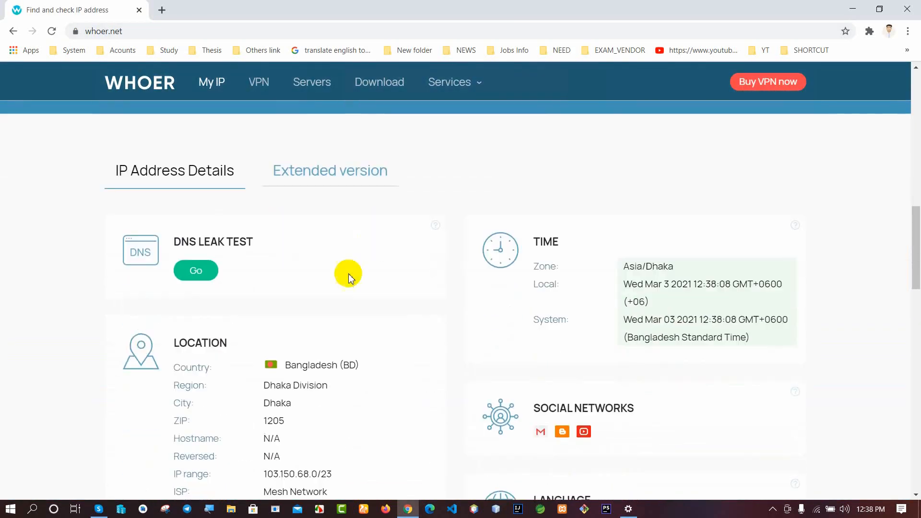
scroll(349, 278, "down", 3)
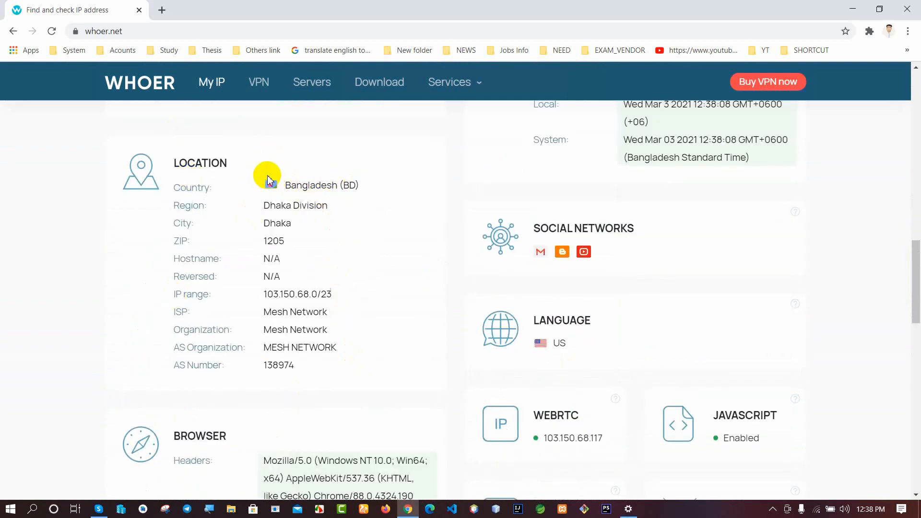
left_click_drag(267, 181, 375, 376)
left_click(374, 376)
scroll(370, 295, "up", 1)
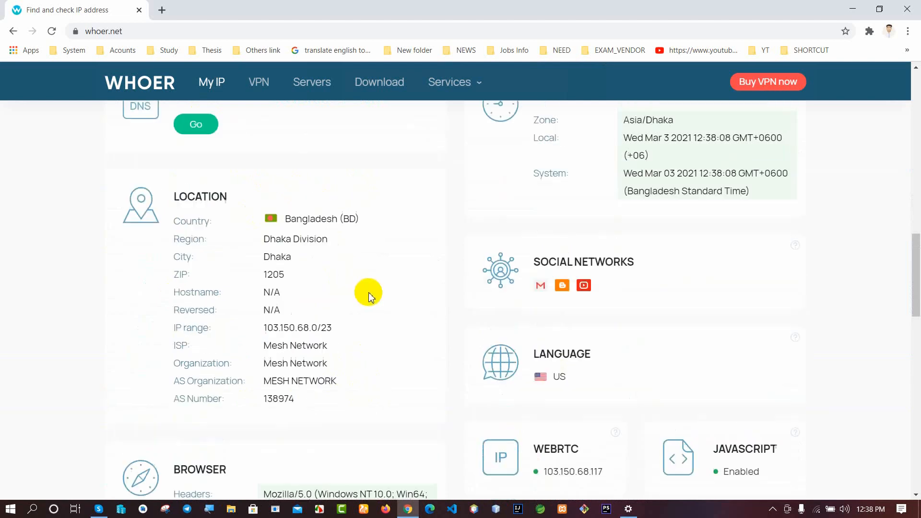
scroll(368, 296, "up", 6)
scroll(781, 372, "down", 8)
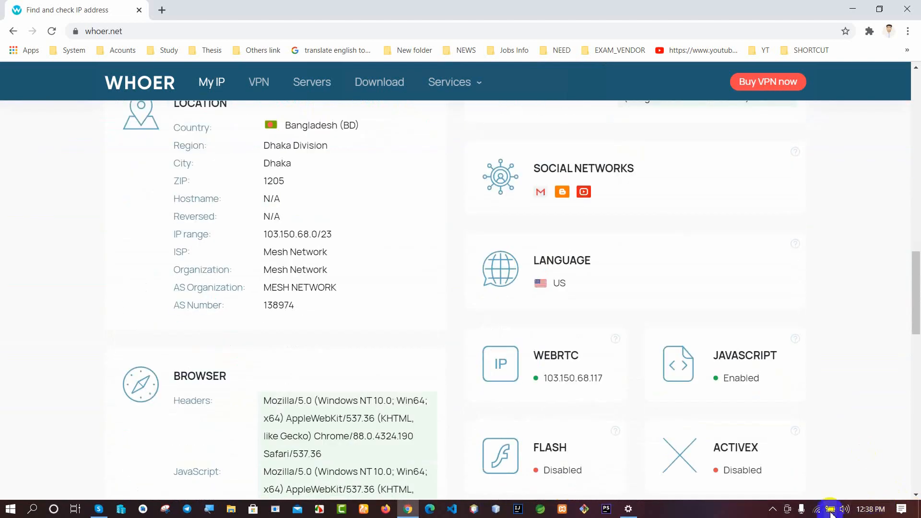
Step: Connect to Free VPN from the Windows network connections list
left_click(818, 509)
left_click(847, 230)
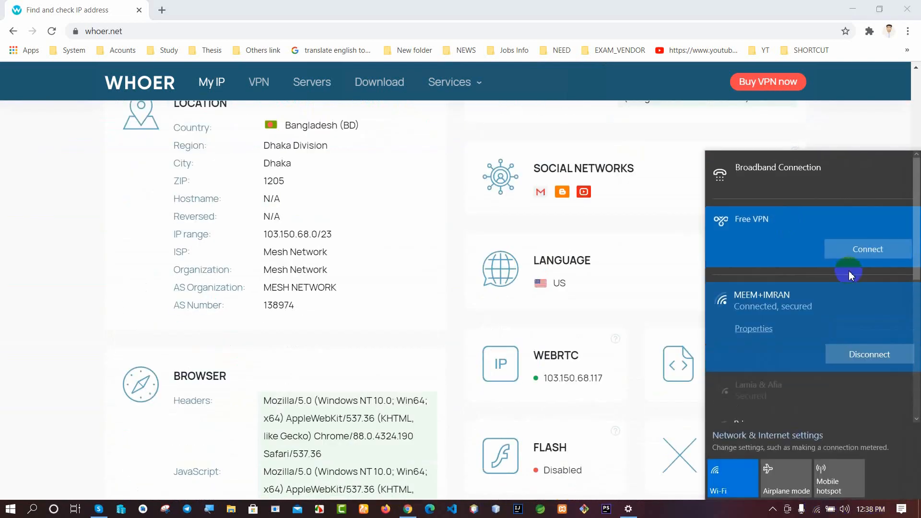
left_click(863, 248)
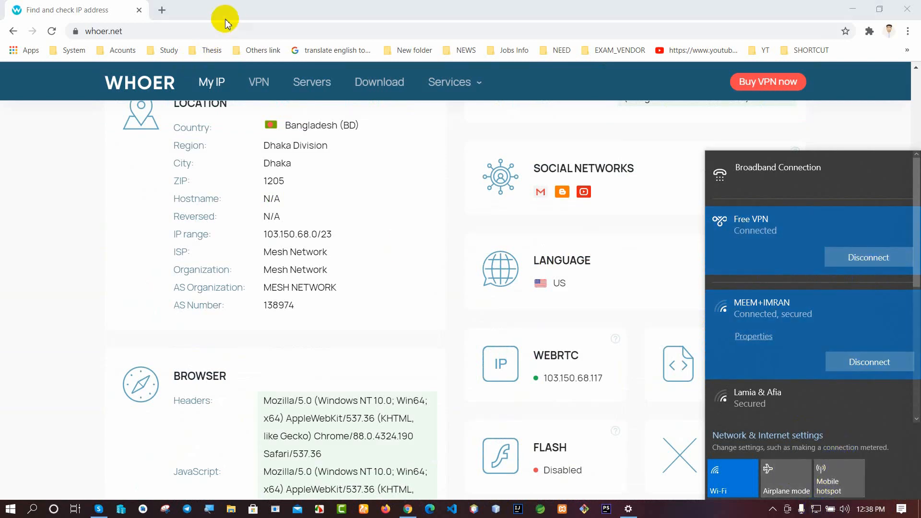
Step: Reload whoer.net and examine the location details and IP address reported over the VPN
left_click(193, 29)
key("Return")
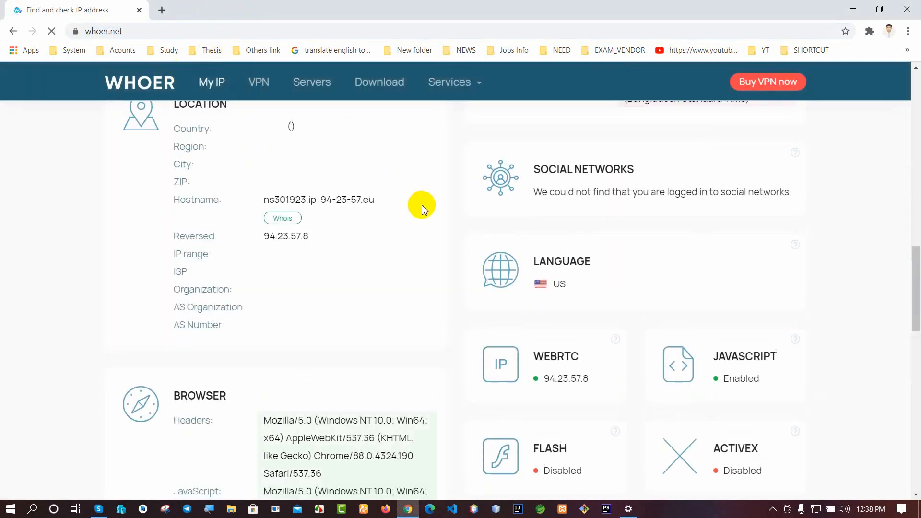
scroll(357, 218, "down", 3)
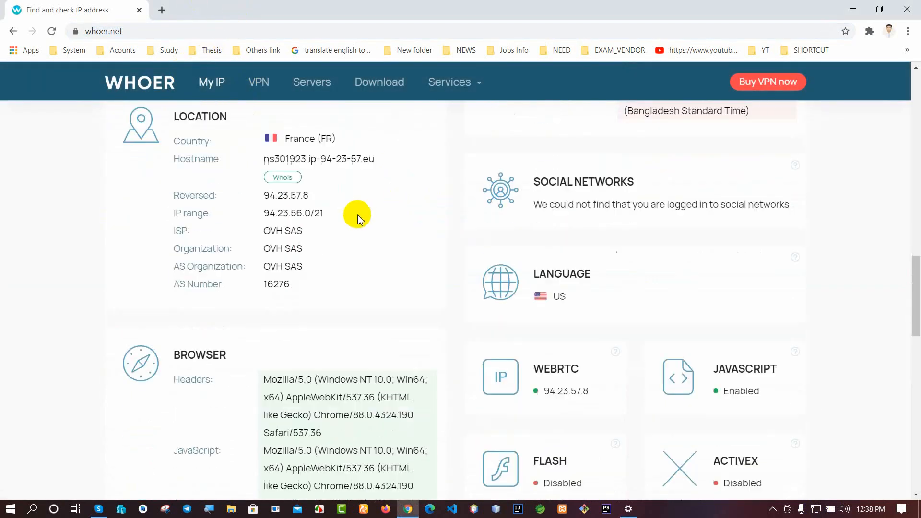
scroll(185, 238, "up", 3)
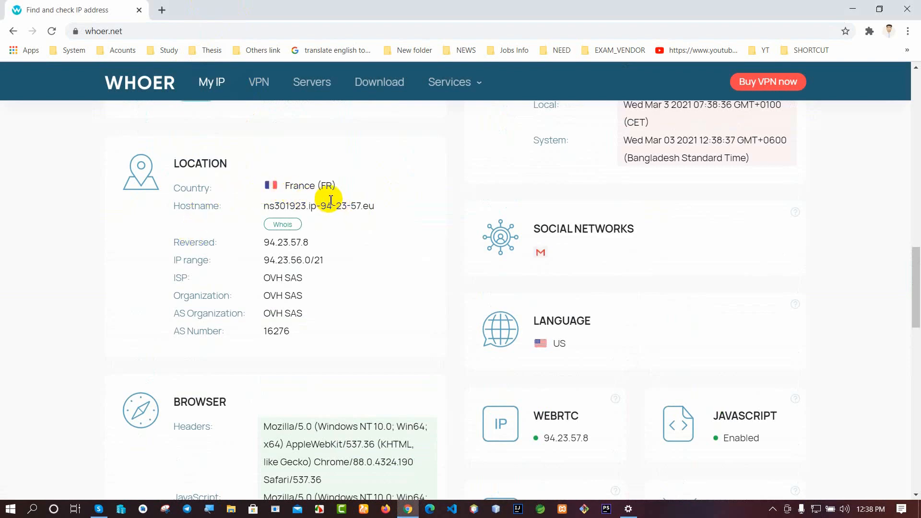
scroll(329, 197, "up", 15)
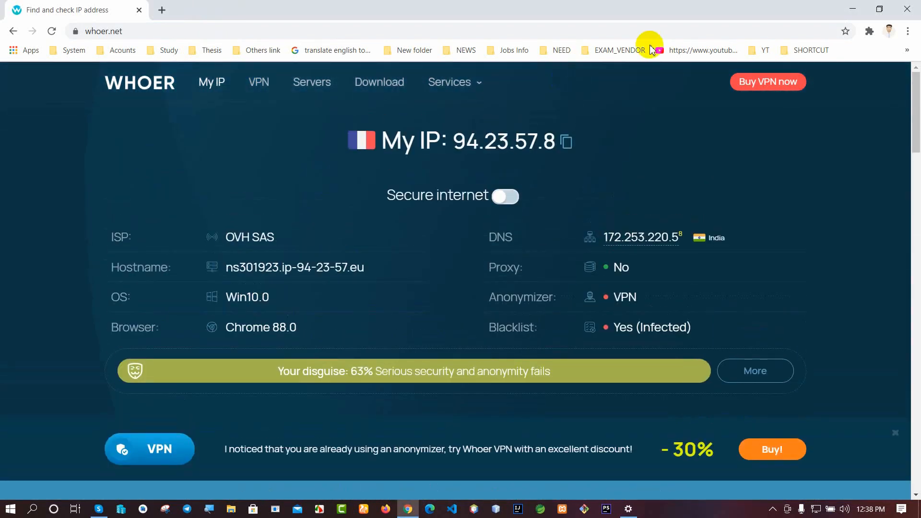
Step: Minimize the browser and Settings windows to show the desktop, and restore the browser
left_click(852, 9)
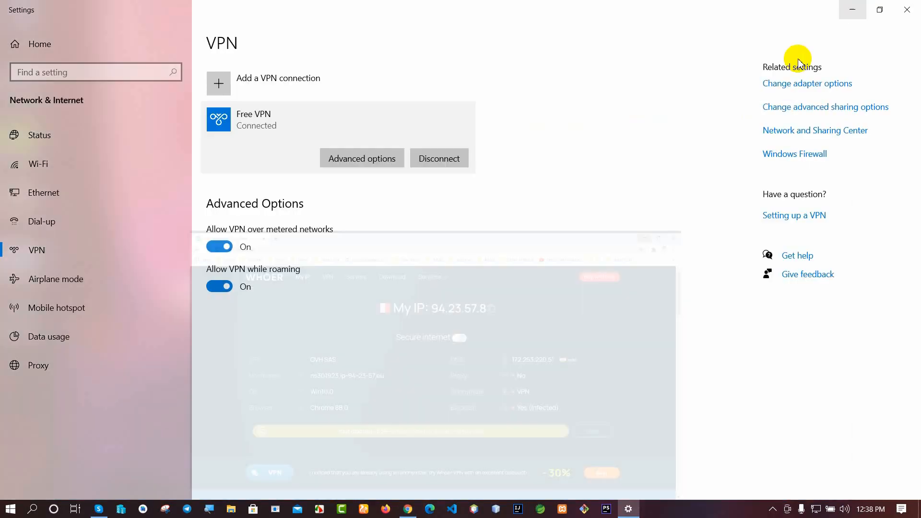
left_click(850, 8)
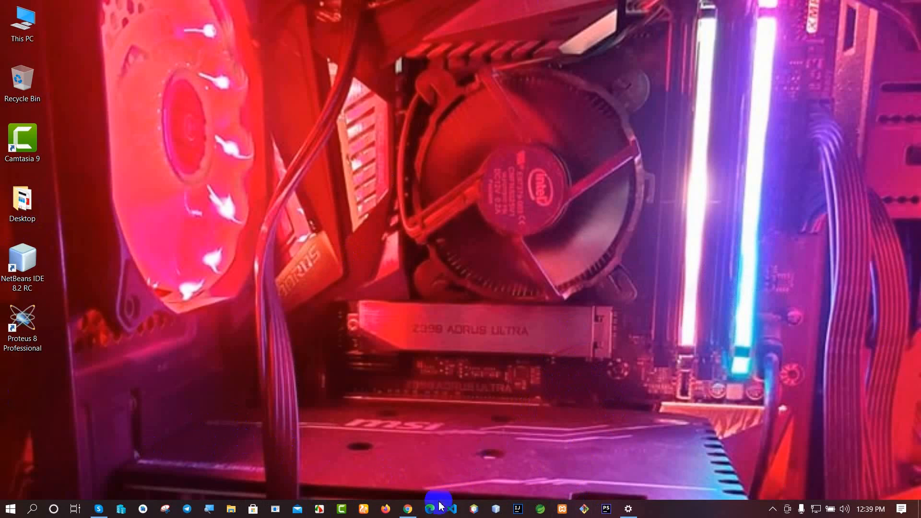
left_click(408, 508)
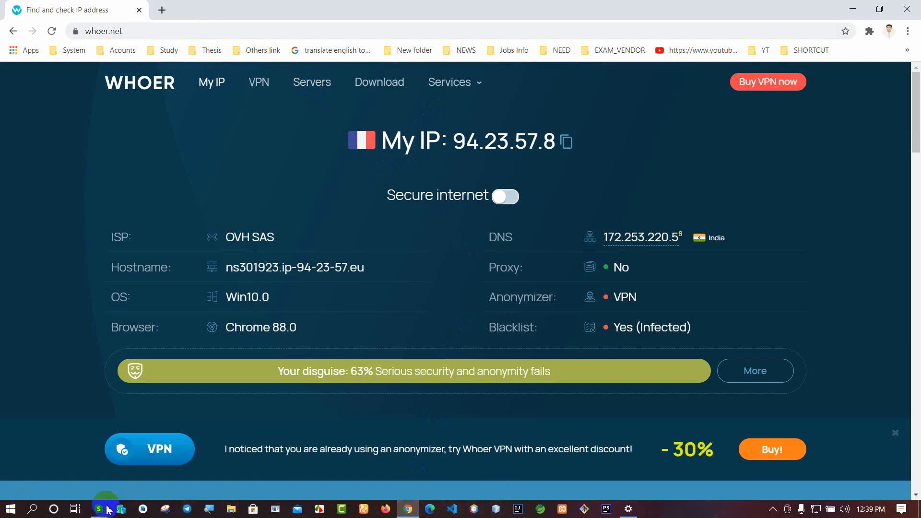
Step: Search Windows for "vpn" and open the VPN settings
left_click(3, 514)
left_click(3, 514)
left_click(3, 514)
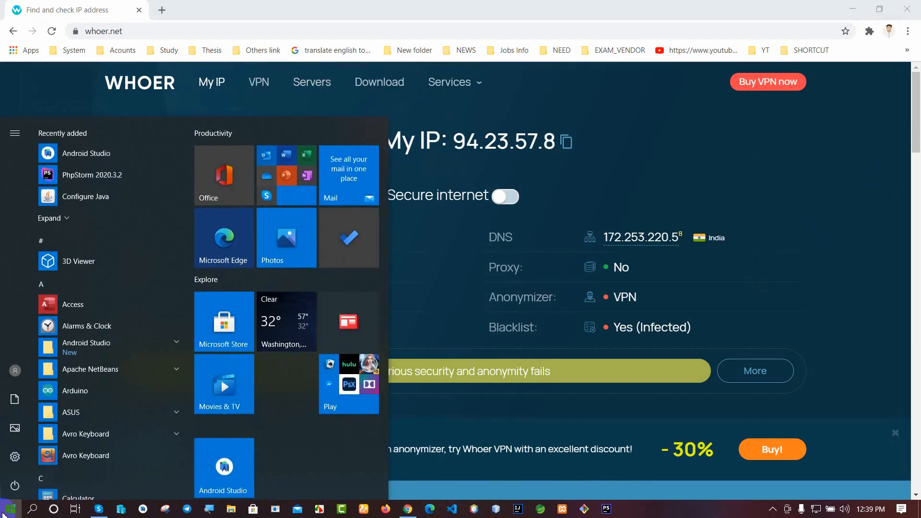
type("vpn")
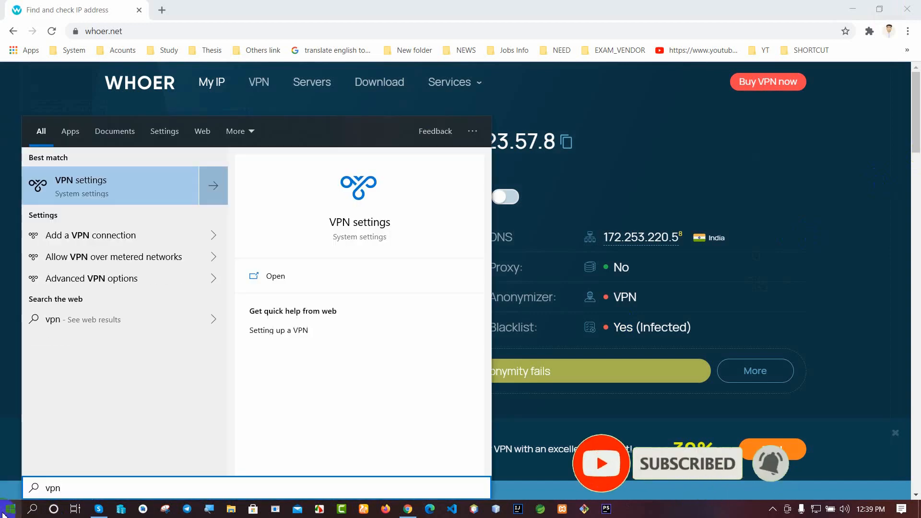
left_click(104, 195)
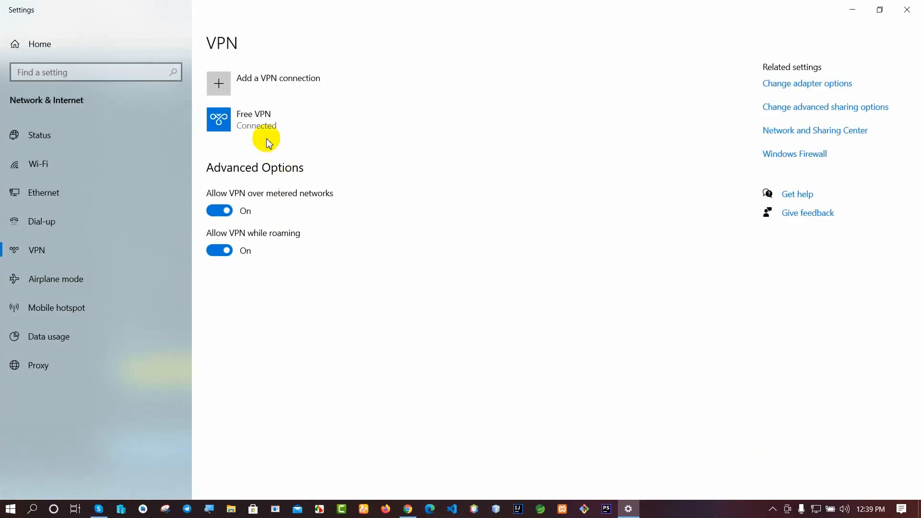
Step: Disconnect Free VPN and remove that connection from the VPN settings
left_click(243, 116)
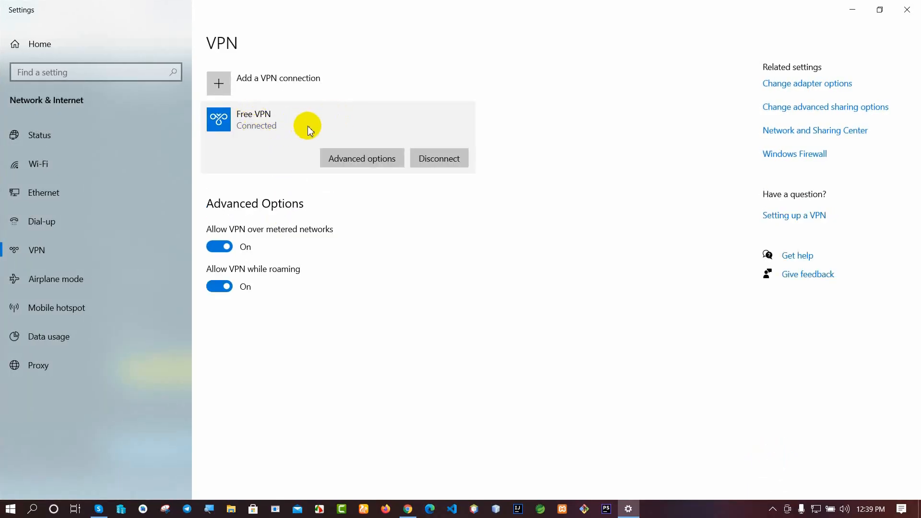
left_click(440, 160)
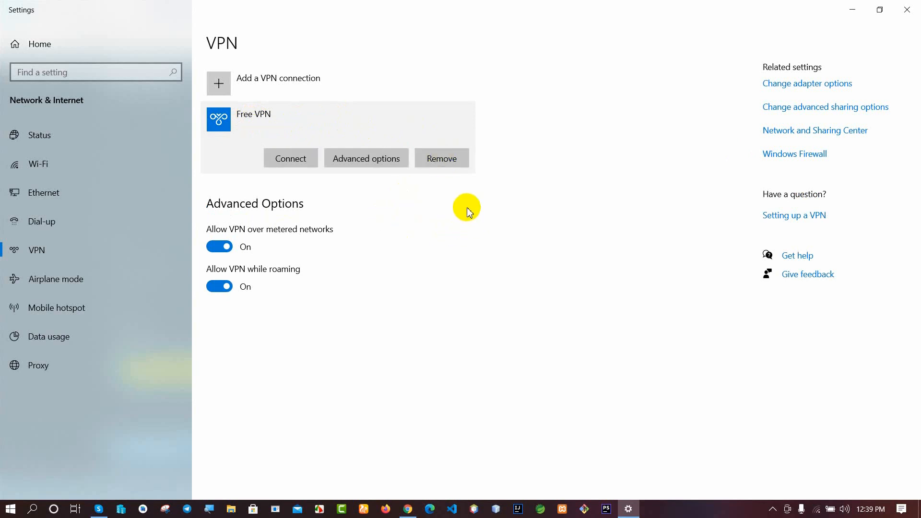
left_click(445, 161)
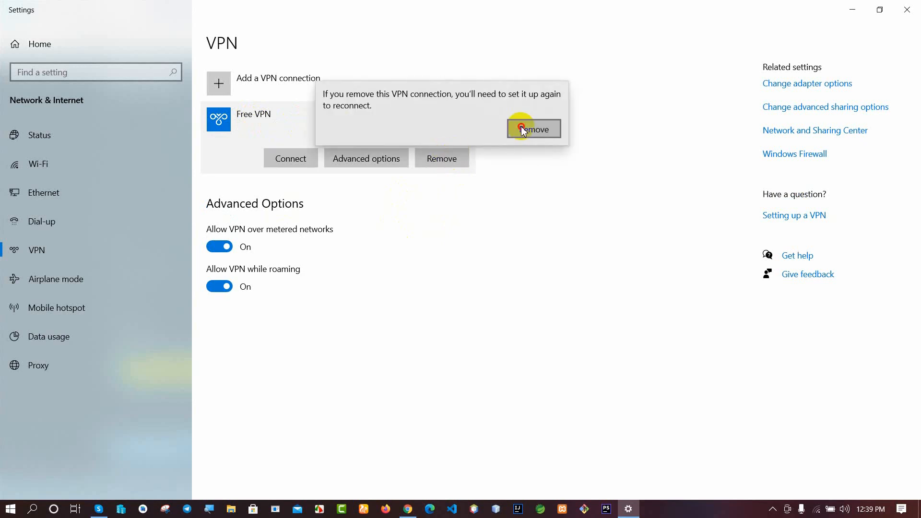
left_click(522, 129)
left_click(266, 79)
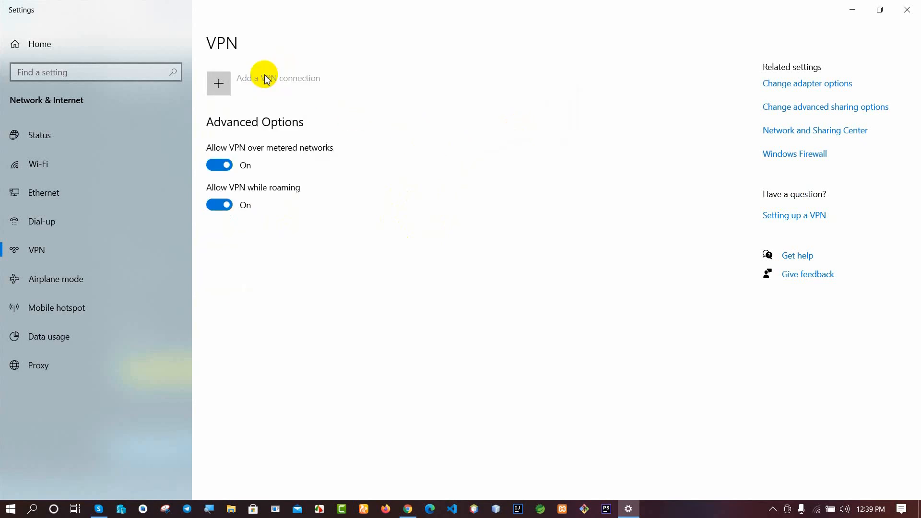
left_click(626, 438)
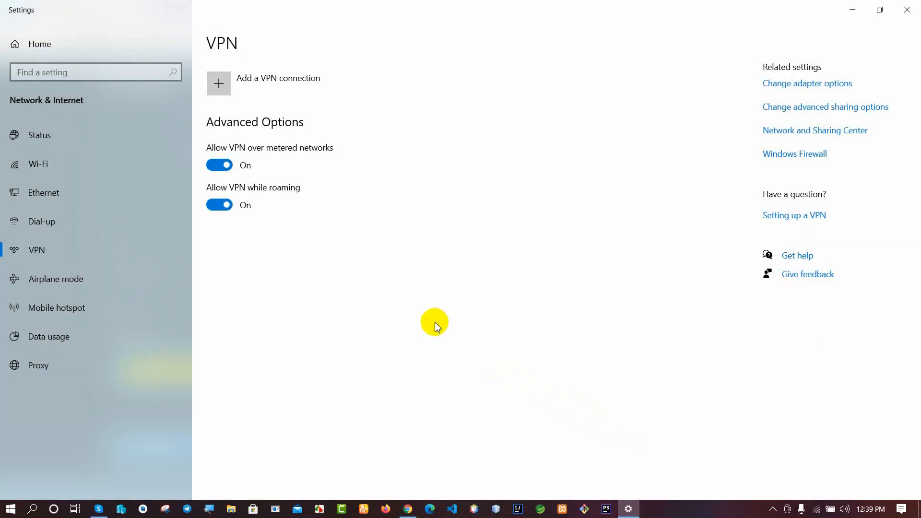
left_click(282, 86)
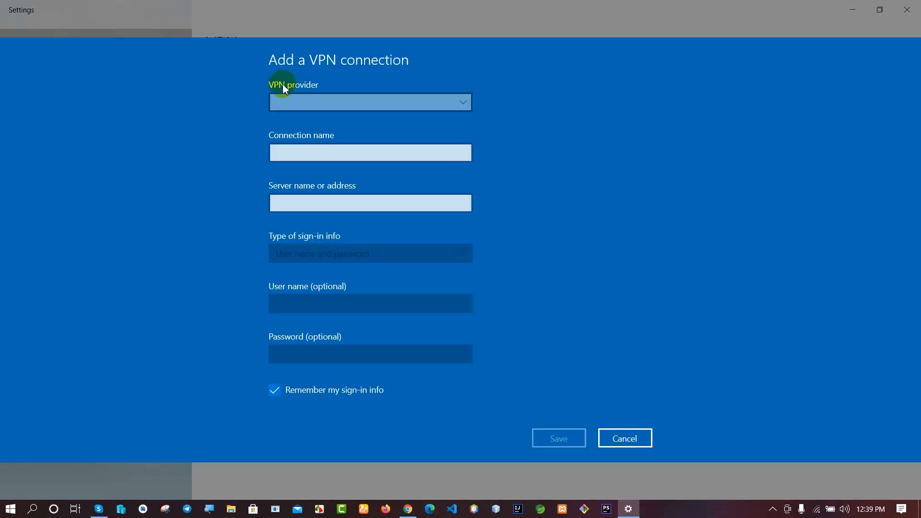
left_click(642, 437)
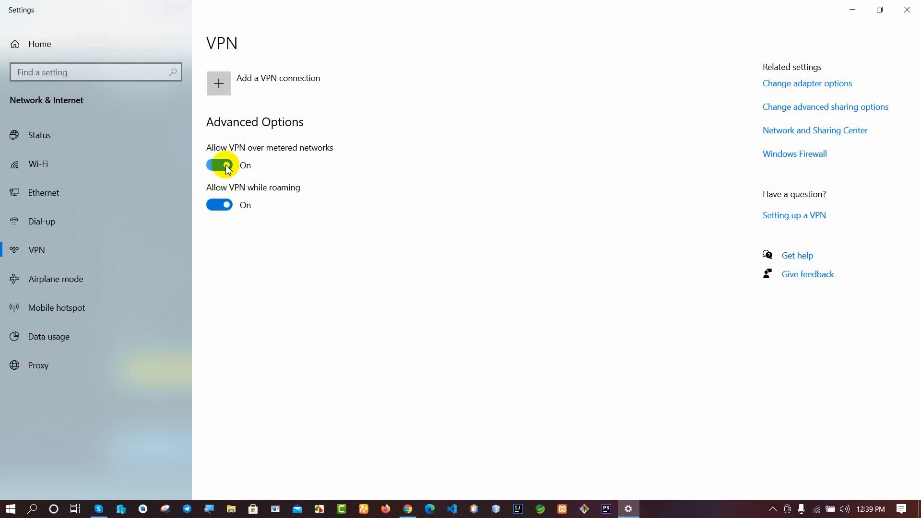
left_click(226, 167)
left_click(225, 167)
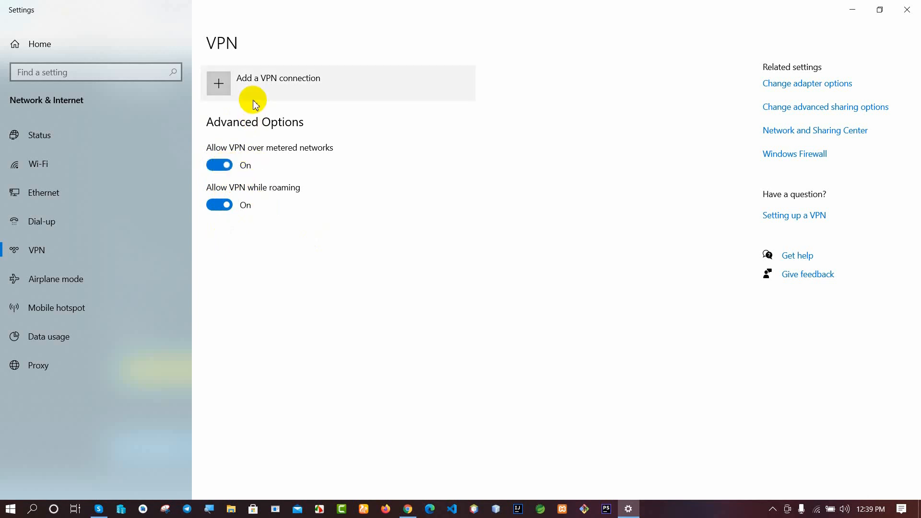
Step: Start adding a VPN connection with the Windows (built-in) provider and name it Free VPN
left_click(265, 90)
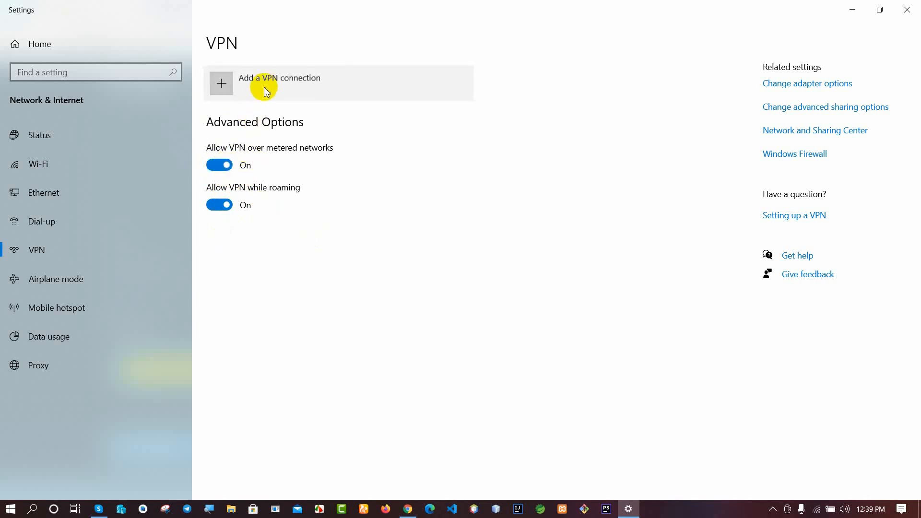
left_click(302, 102)
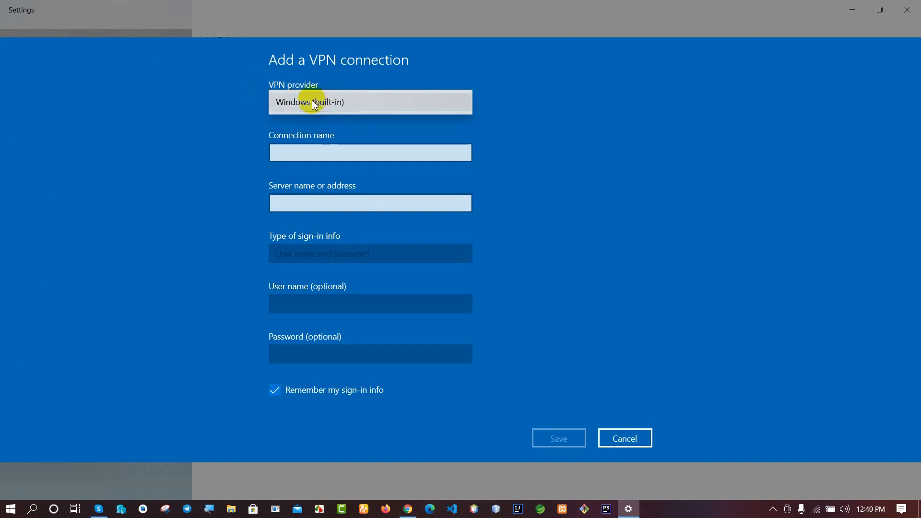
left_click(343, 101)
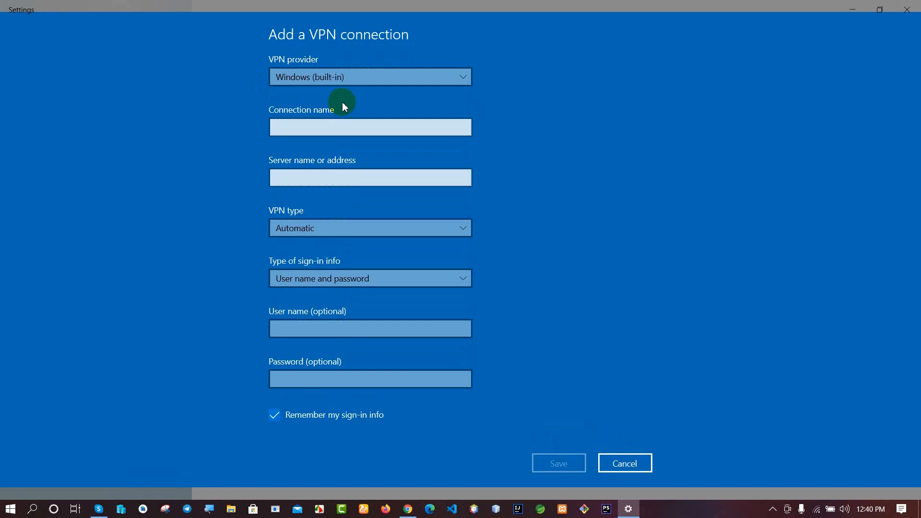
left_click(325, 120)
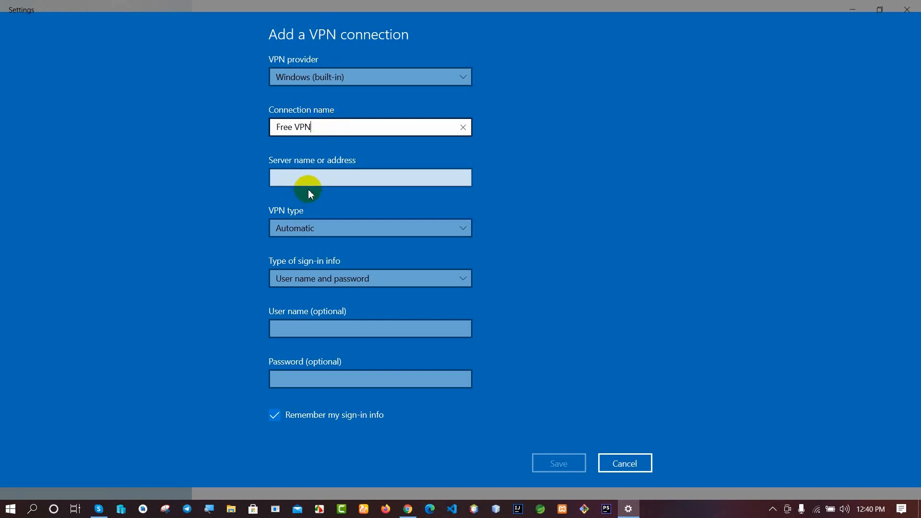
left_click(335, 181)
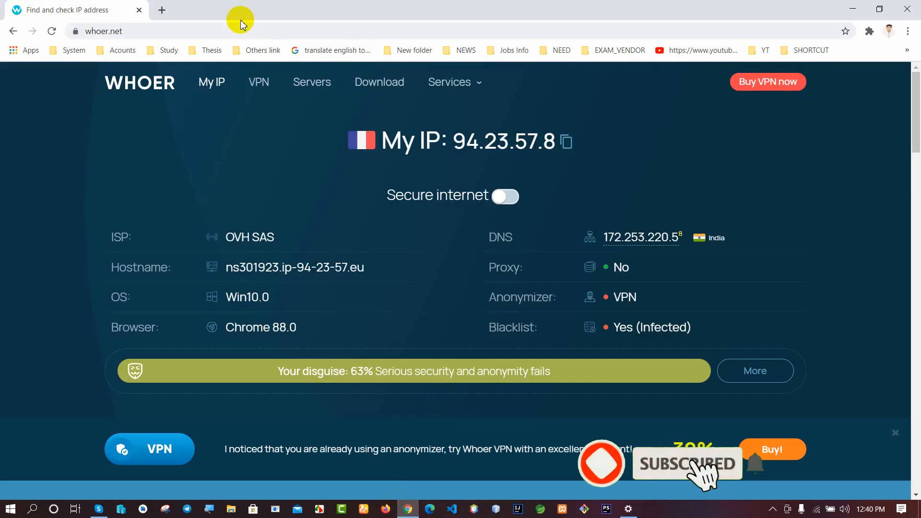
left_click(163, 9)
left_click(122, 35)
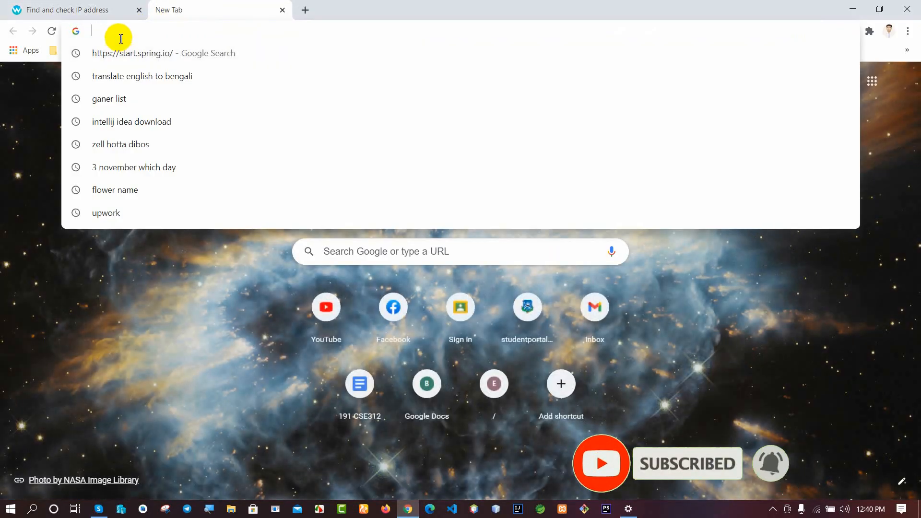
type("https://www.vpnbook.com/freevpn")
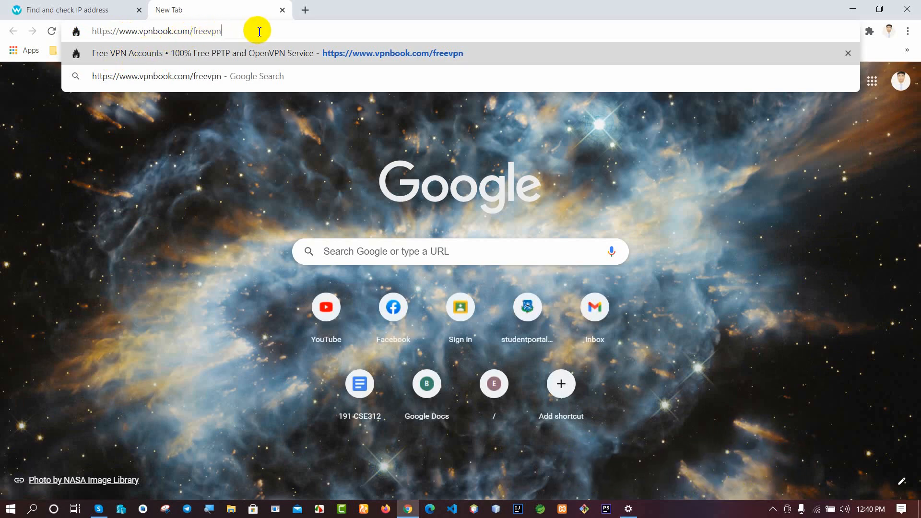
key("Return")
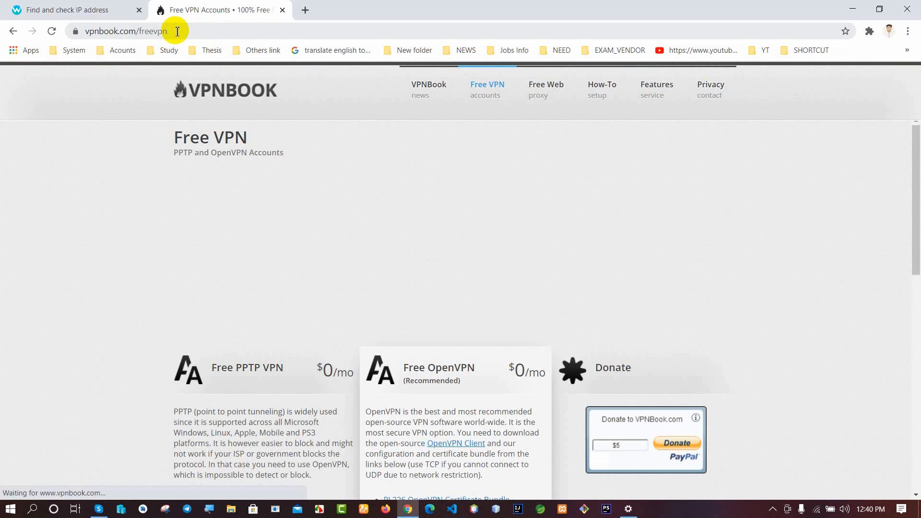
Step: Magnify the screen around the browser's address and examine the full URL of the VPNBook page
key("super+plus")
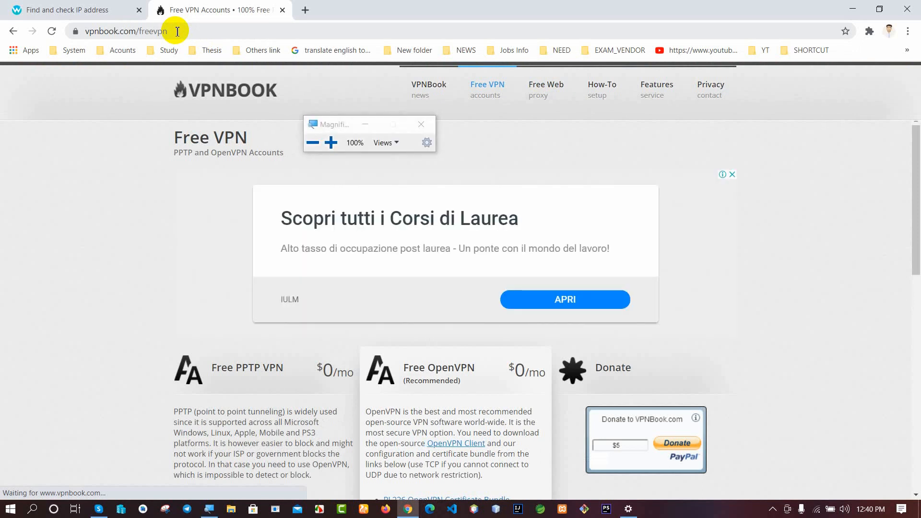
left_click(369, 125)
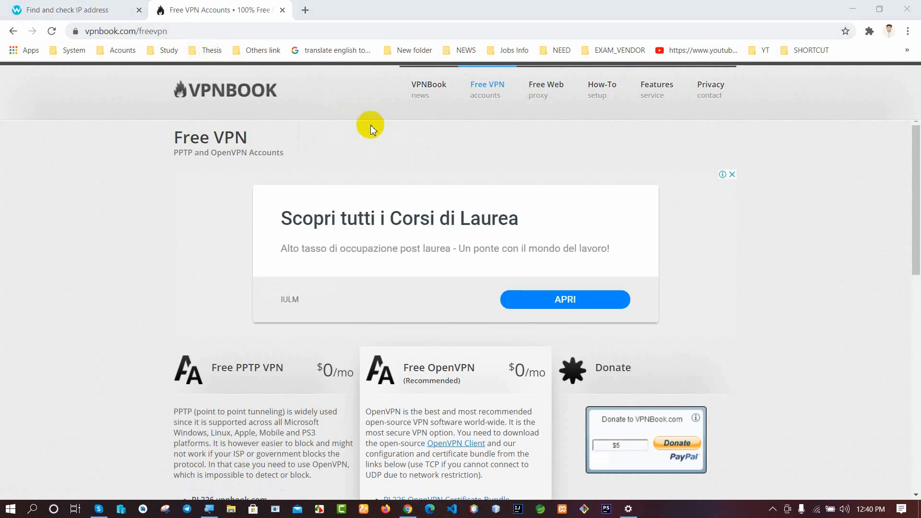
key("super+plus")
key("super+plus")
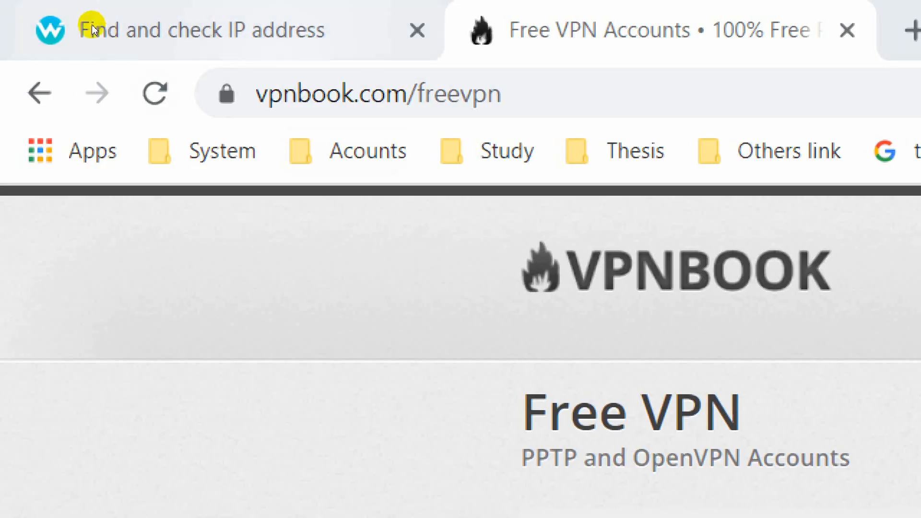
key("ctrl+l")
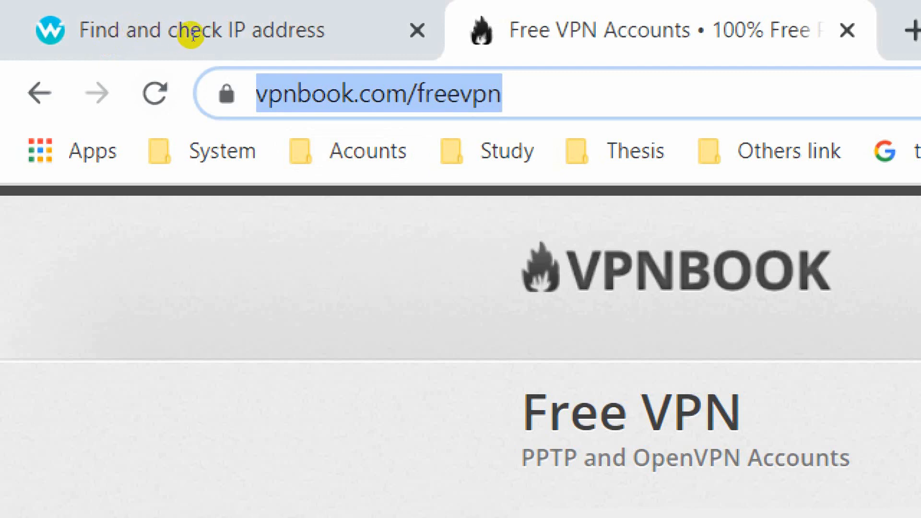
key("End")
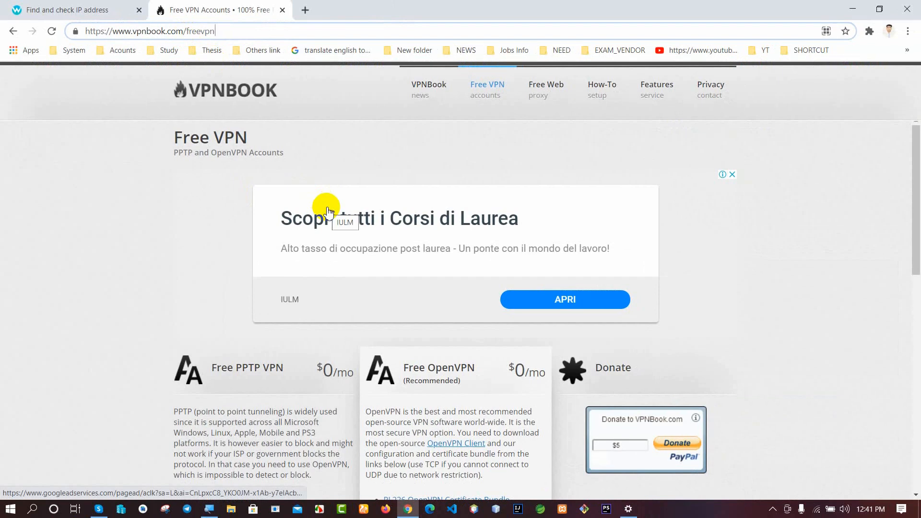
Step: Look through the Free PPTP VPN servers and copy the France server address fr8.vpnbook.com
scroll(446, 286, "down", 3)
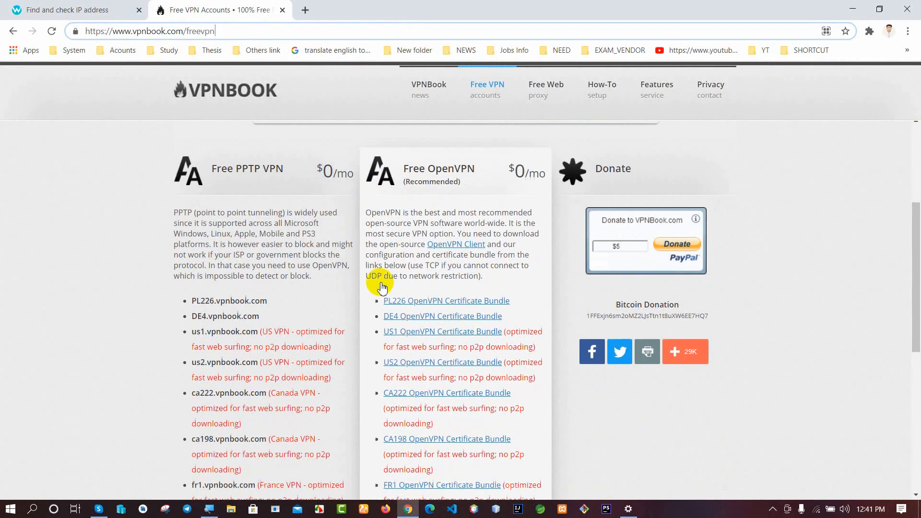
scroll(390, 297, "down", 5)
scroll(367, 286, "up", 1)
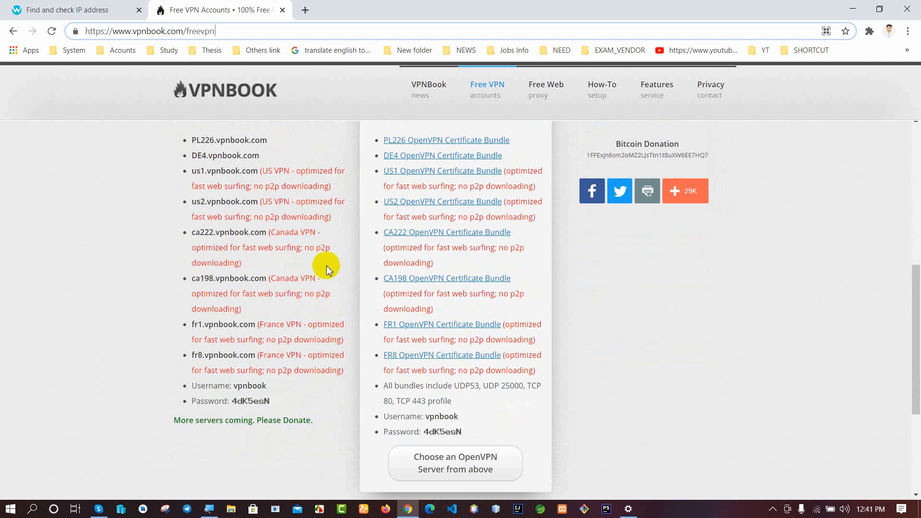
scroll(314, 243, "up", 1)
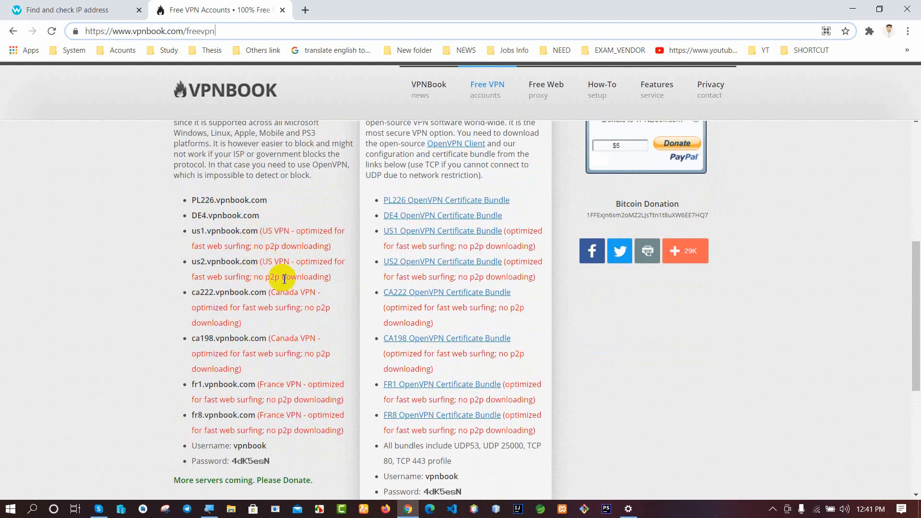
scroll(295, 344, "down", 1)
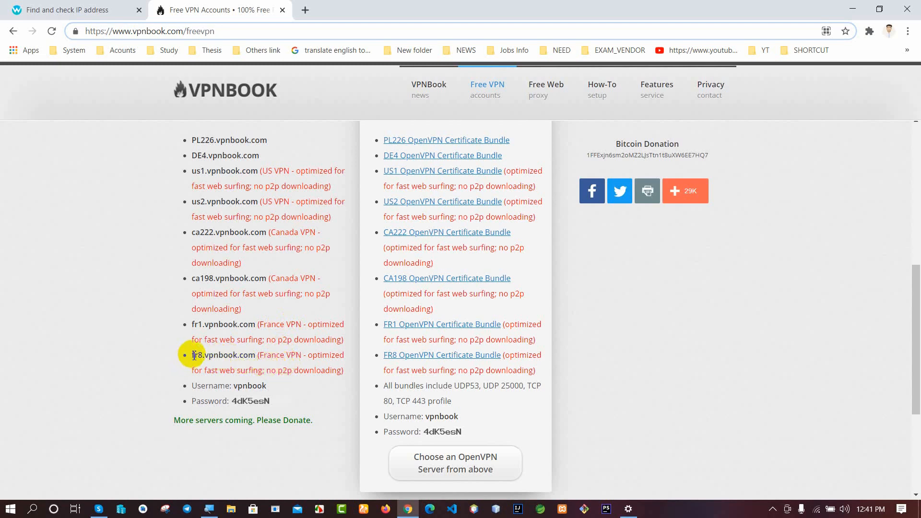
left_click_drag(194, 355, 255, 356)
key("ctrl+c")
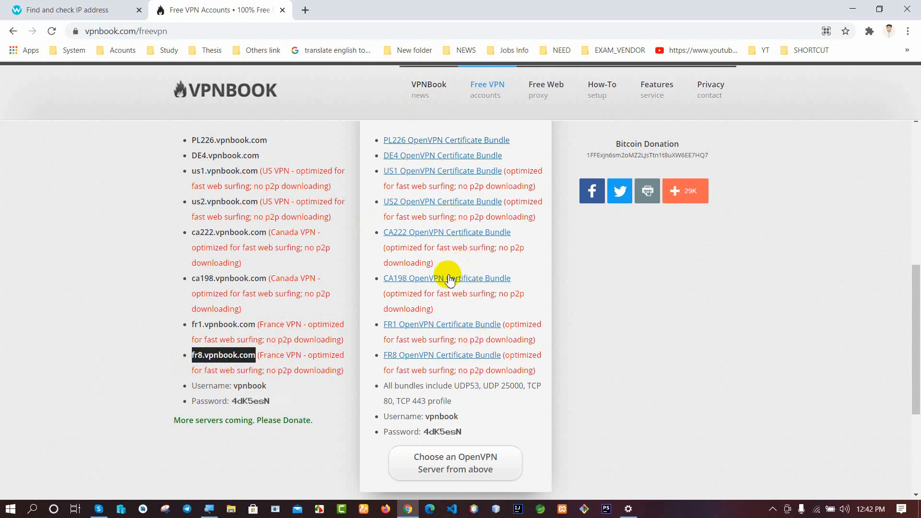
Step: Return to Settings and enter the copied fr8.vpnbook.com as the connection's server name or address
left_click(636, 512)
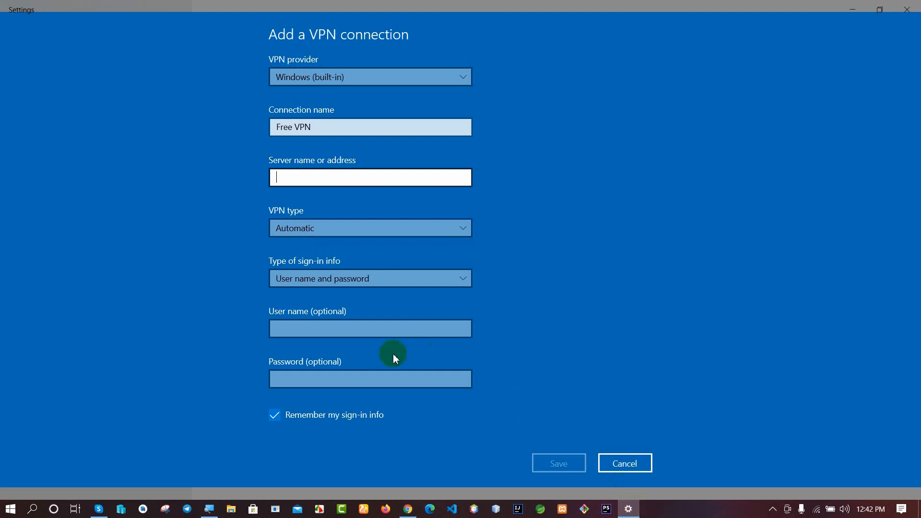
left_click(342, 324)
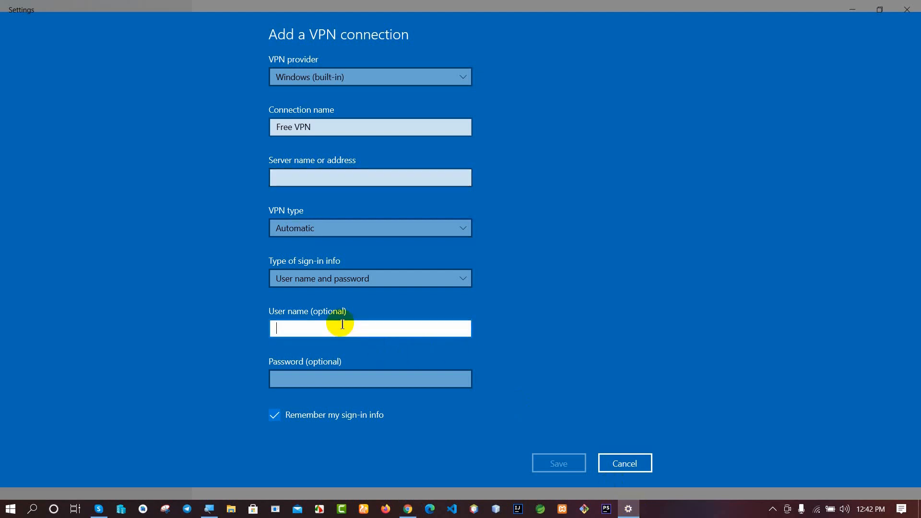
left_click(328, 177)
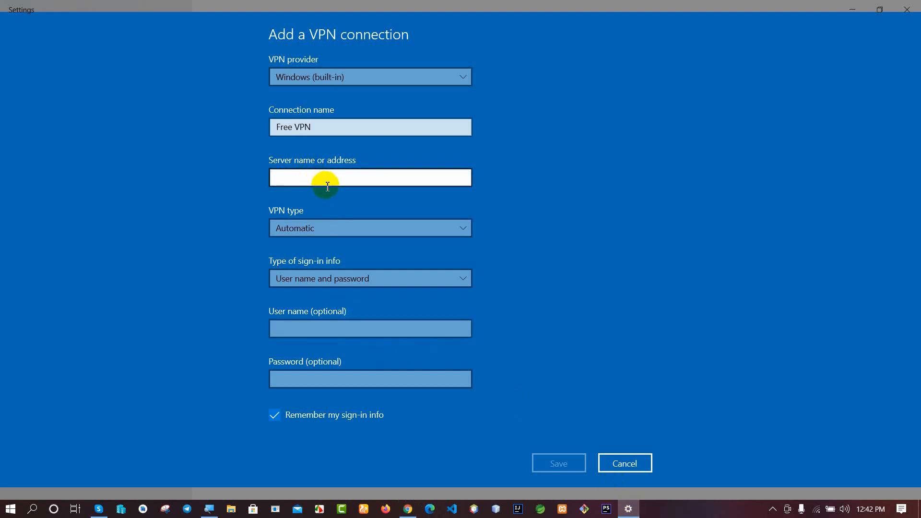
key("ctrl+v")
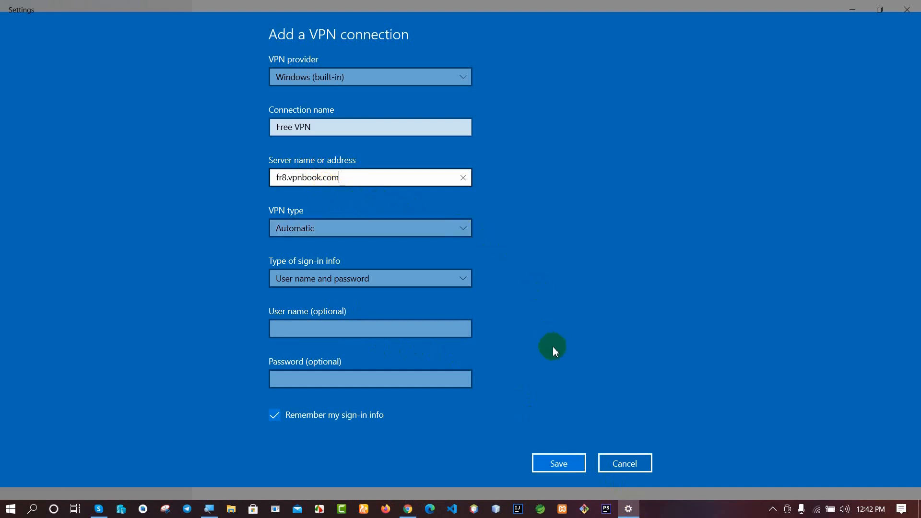
Step: Set the VPN type to Point to Point Tunneling Protocol (PPTP) and keep User name and password as the sign-in type
left_click(368, 229)
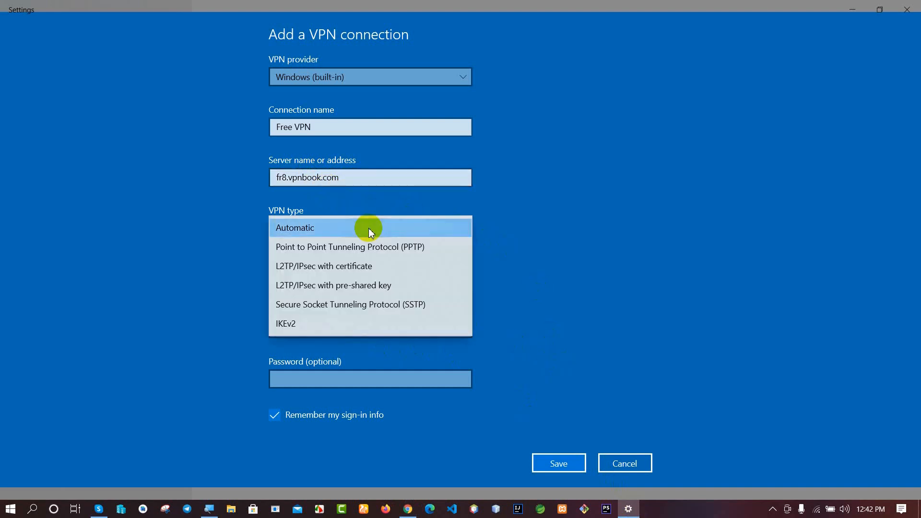
left_click(334, 248)
left_click(395, 233)
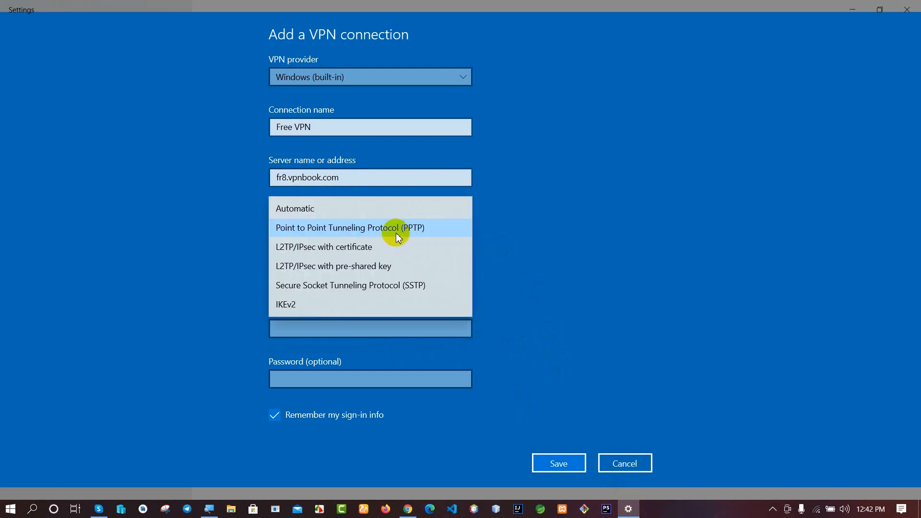
left_click(386, 233)
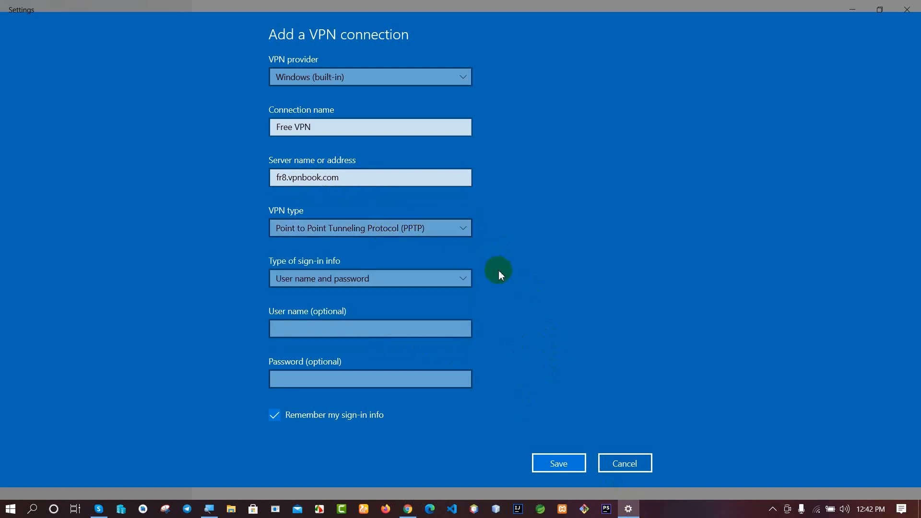
left_click(428, 280)
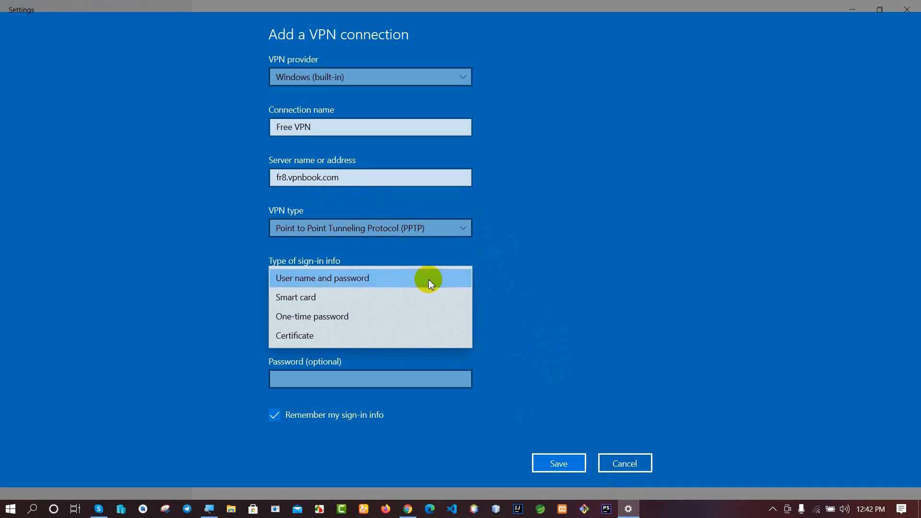
left_click(428, 279)
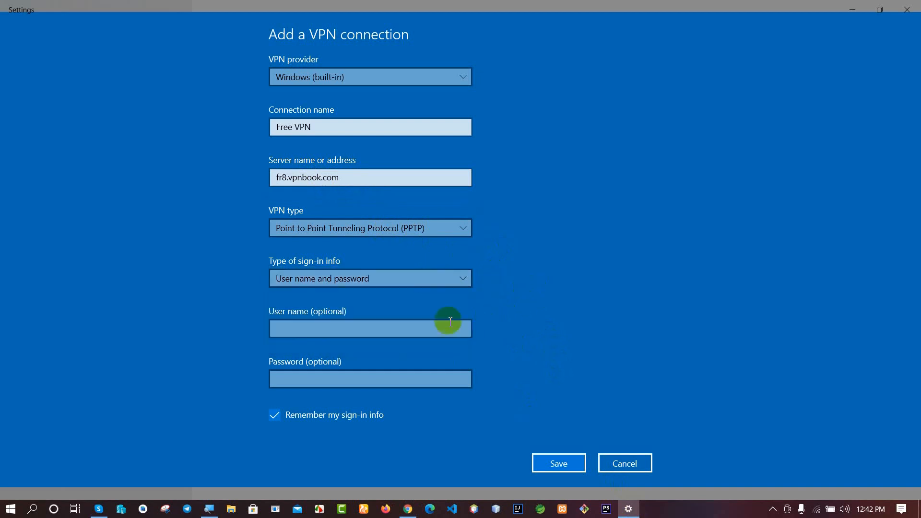
Step: Copy the PPTP username vpnbook from the VPNBook page in Chrome into the connection's user name in Settings
left_click(395, 328)
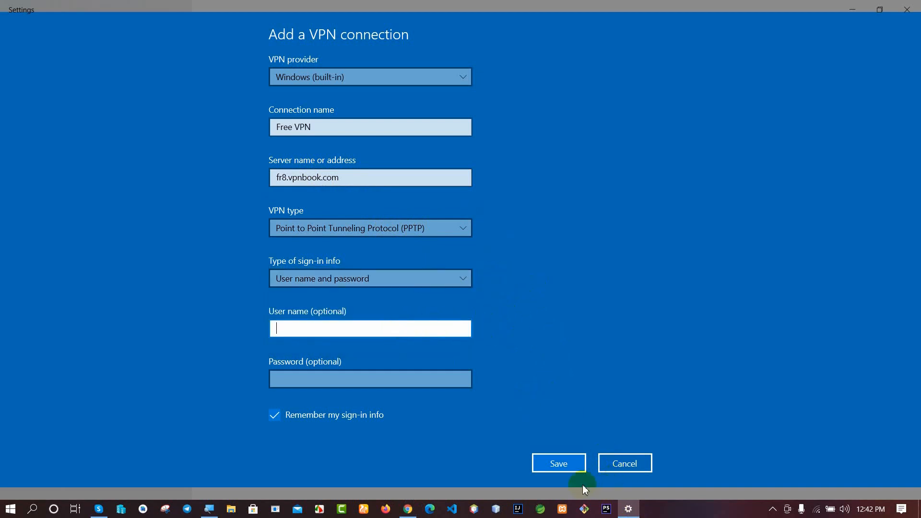
left_click(418, 506)
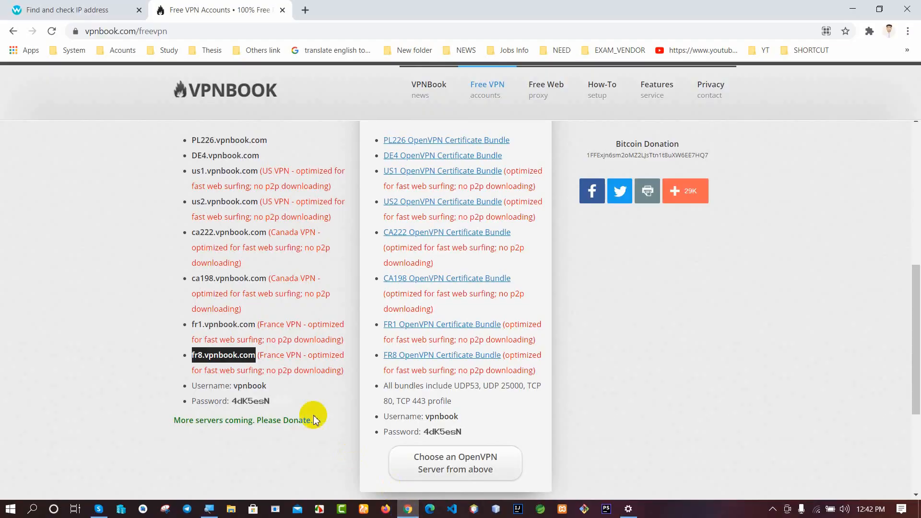
left_click_drag(267, 389, 233, 387)
key("ctrl+c")
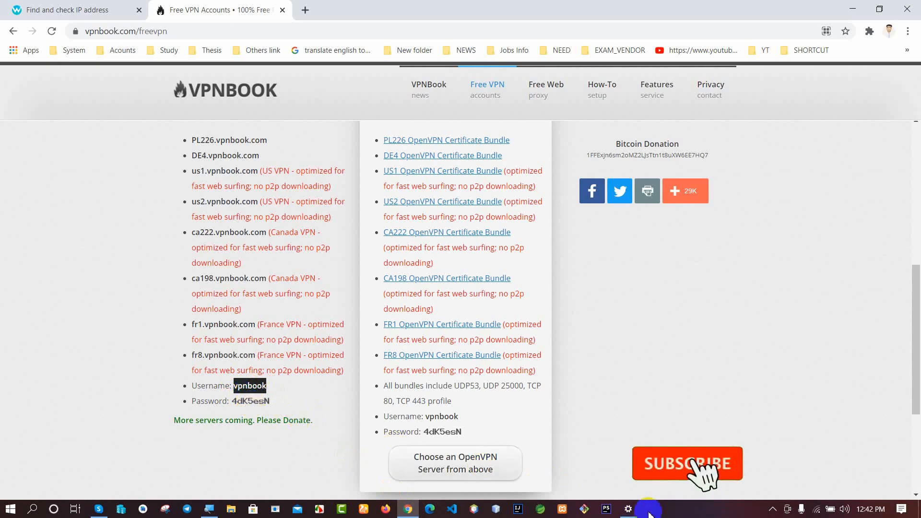
left_click(630, 509)
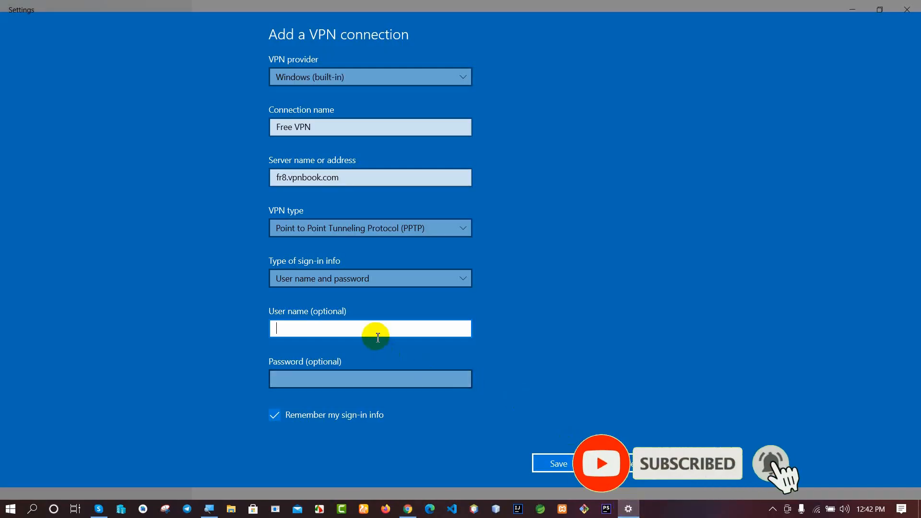
key("ctrl+v")
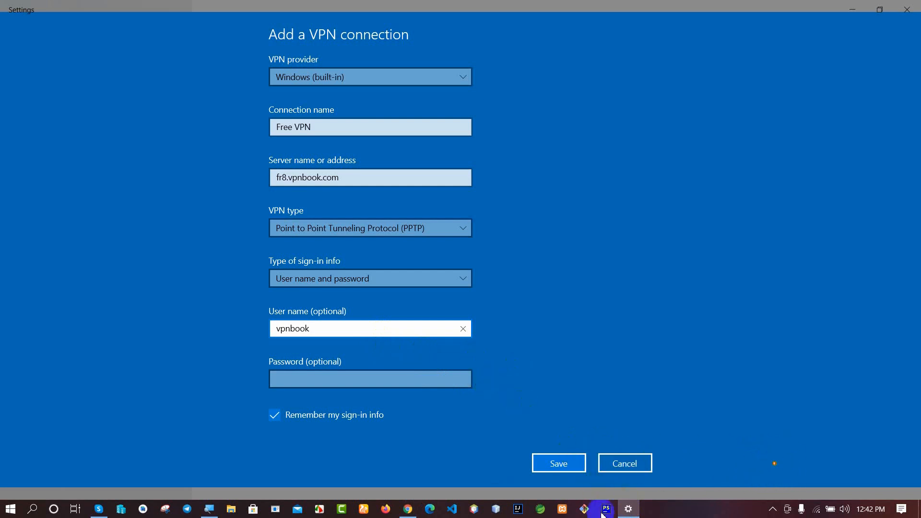
Step: Check the PPTP password on the VPNBook page and place the Settings window side by side with the browser
left_click(408, 509)
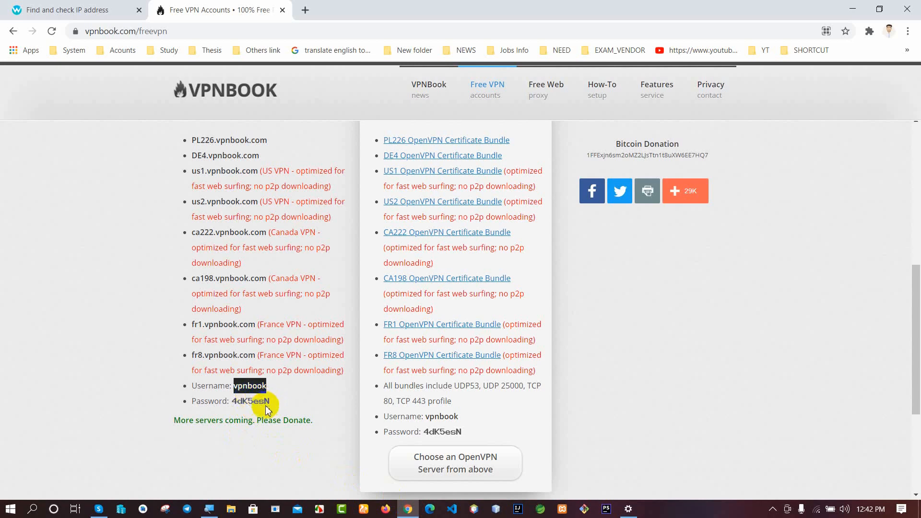
left_click(629, 510)
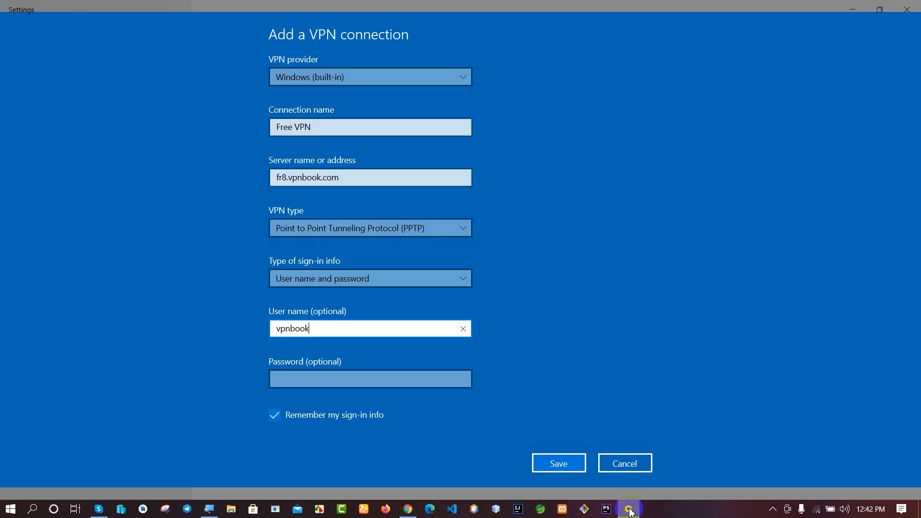
key("super+Right")
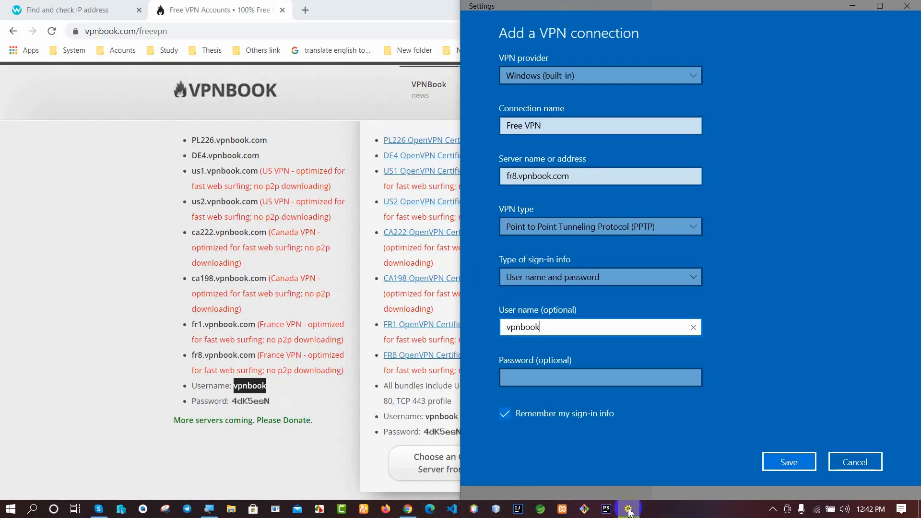
Step: Enter the VPNBook password in the connection's password field, save the connection, and select Free VPN in the VPN list
left_click(655, 377)
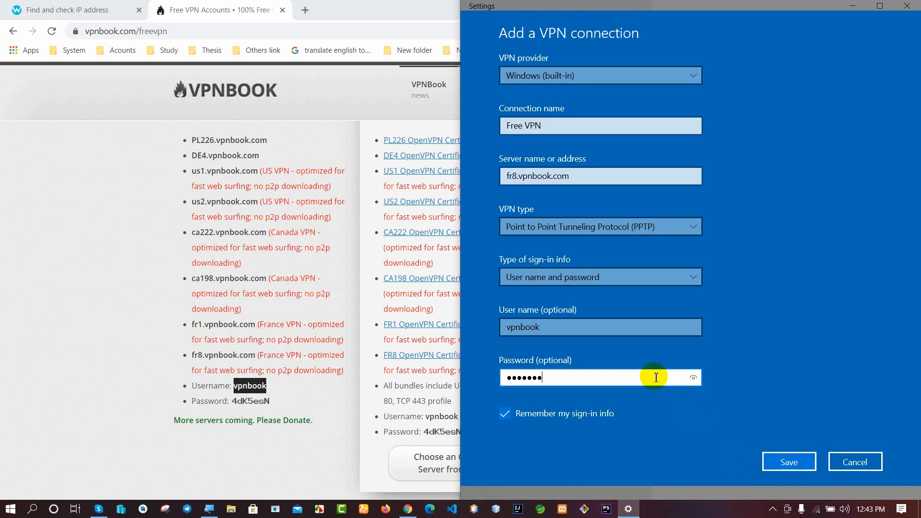
left_click(694, 377)
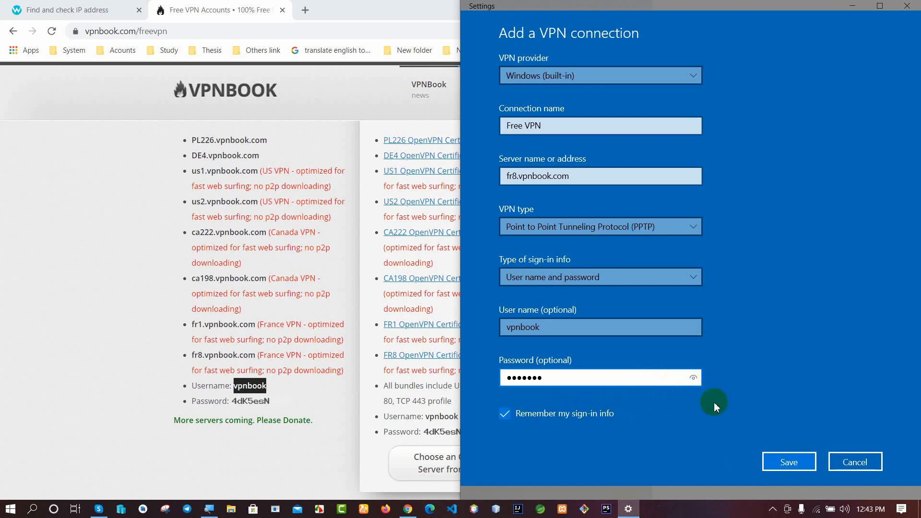
left_click(789, 462)
left_click(710, 113)
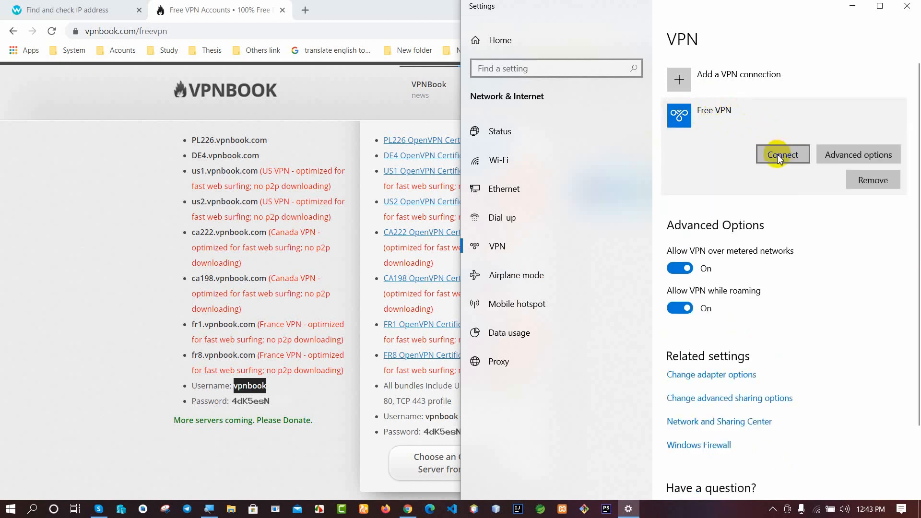
Step: Switch to Chrome, open whoer.net in a new tab, and check the IP location details before connecting to the VPN
left_click(301, 10)
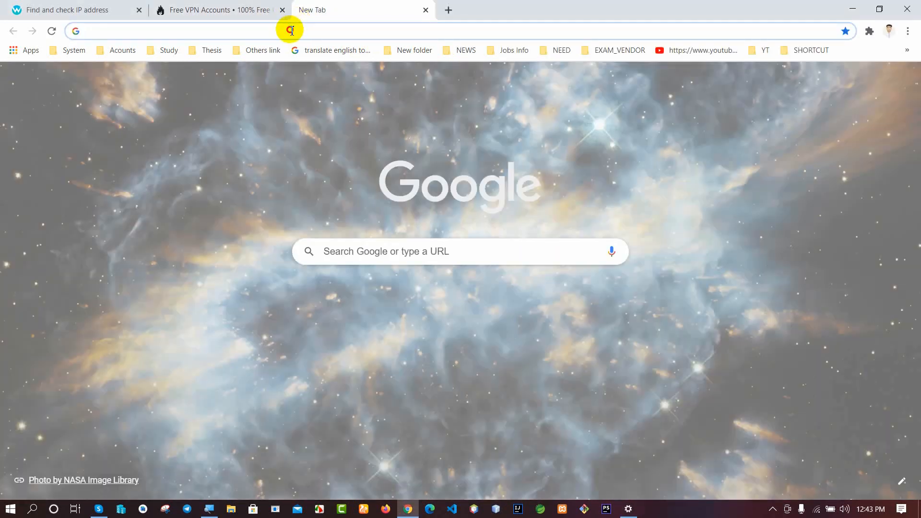
left_click(291, 31)
type("whe")
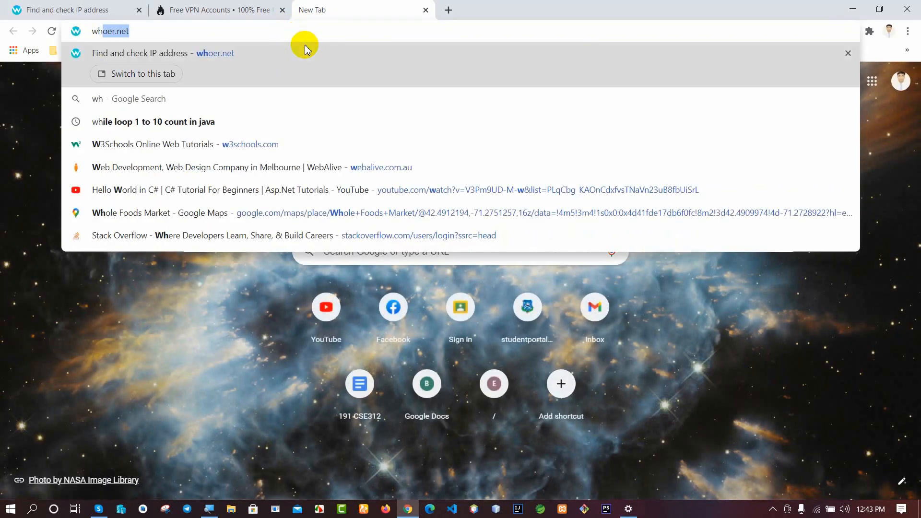
key("Return")
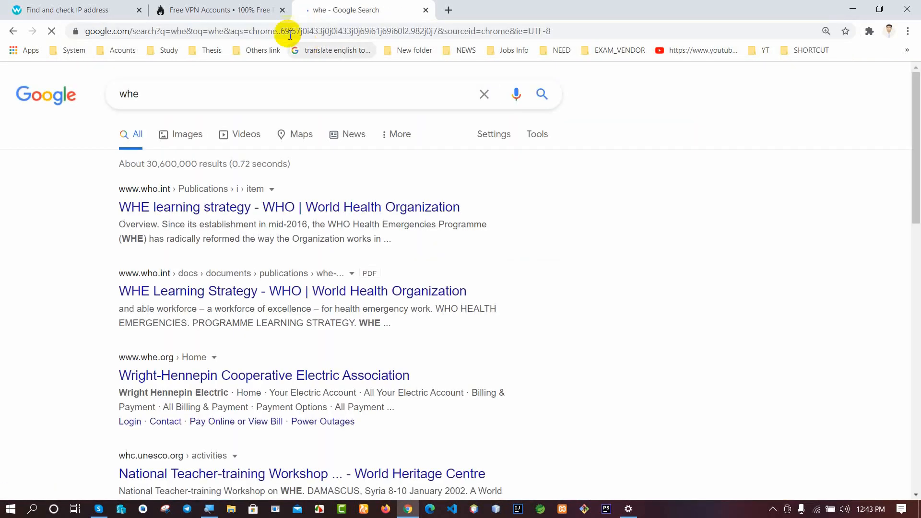
left_click(293, 31)
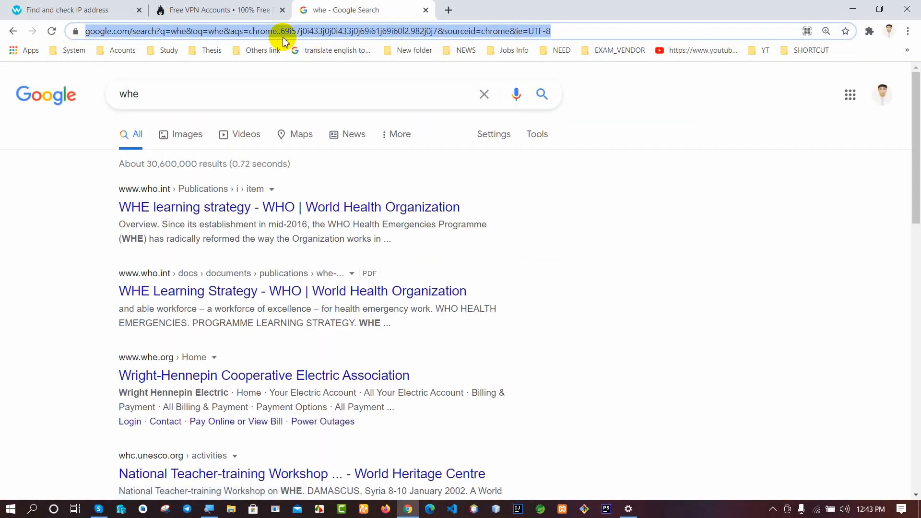
type("w")
key("Return")
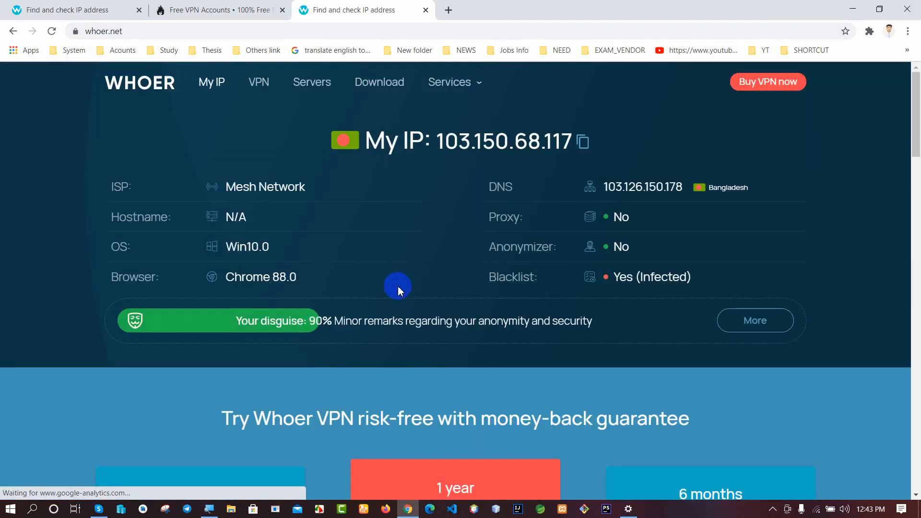
scroll(336, 261, "down", 10)
scroll(339, 265, "down", 1)
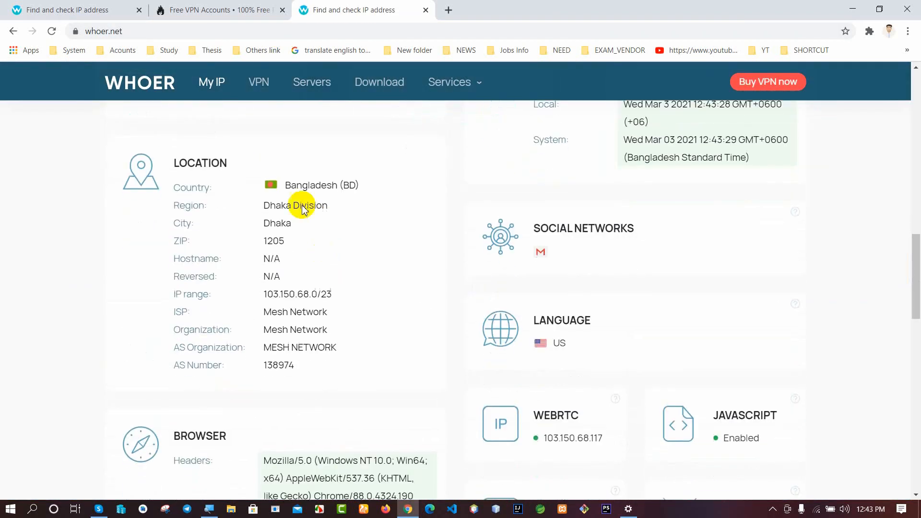
Step: Return to Settings and connect to the Free VPN connection
left_click(627, 509)
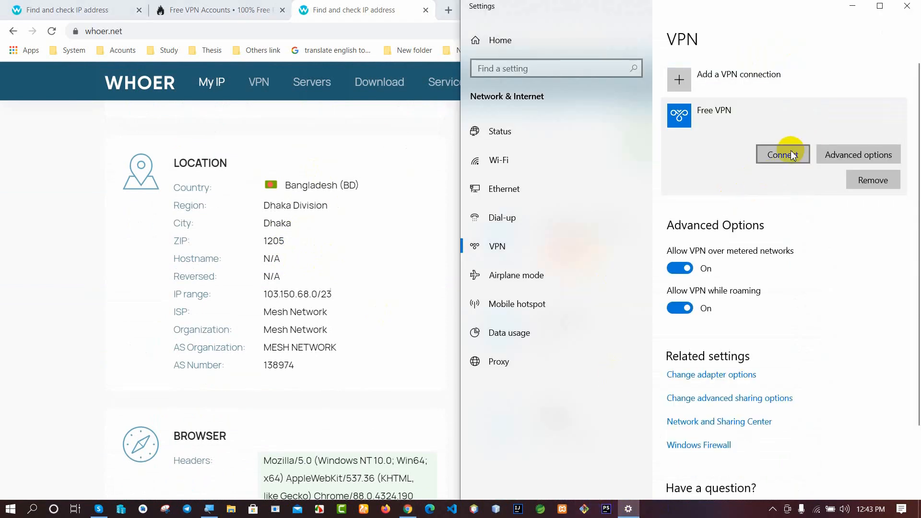
left_click(784, 154)
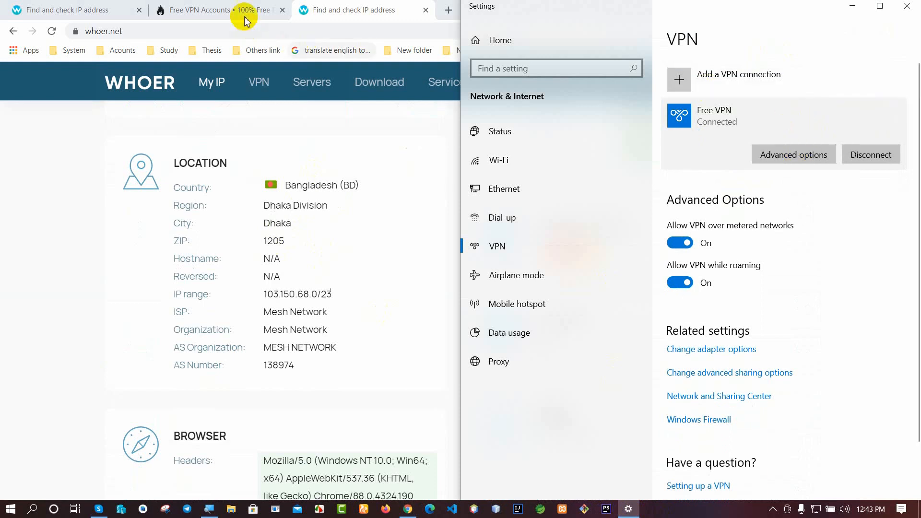
Step: Reload whoer.net in Chrome and examine the country and other location details with the VPN connected
left_click(217, 35)
key("Return")
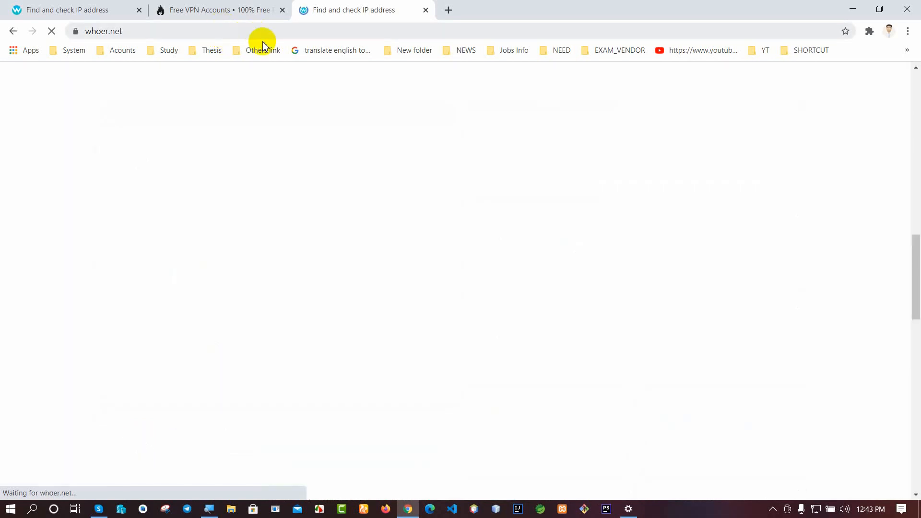
scroll(360, 265, "down", 9)
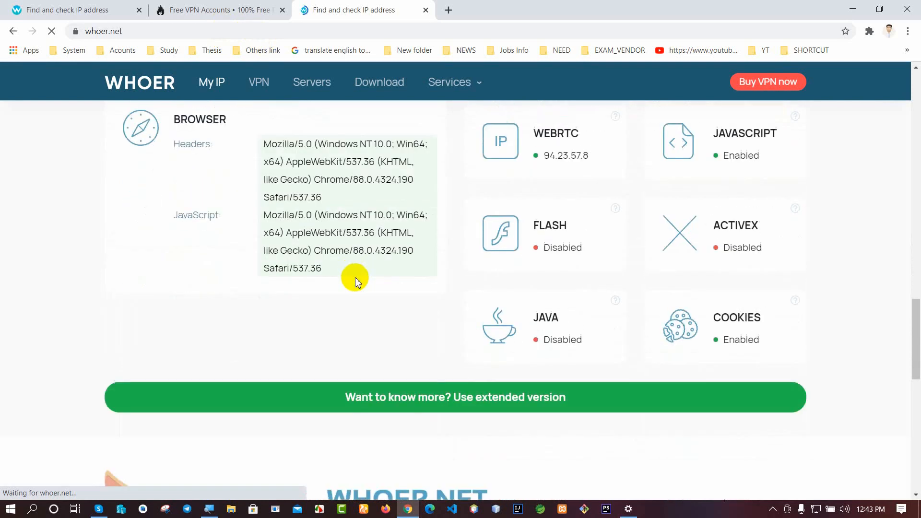
left_click(365, 271)
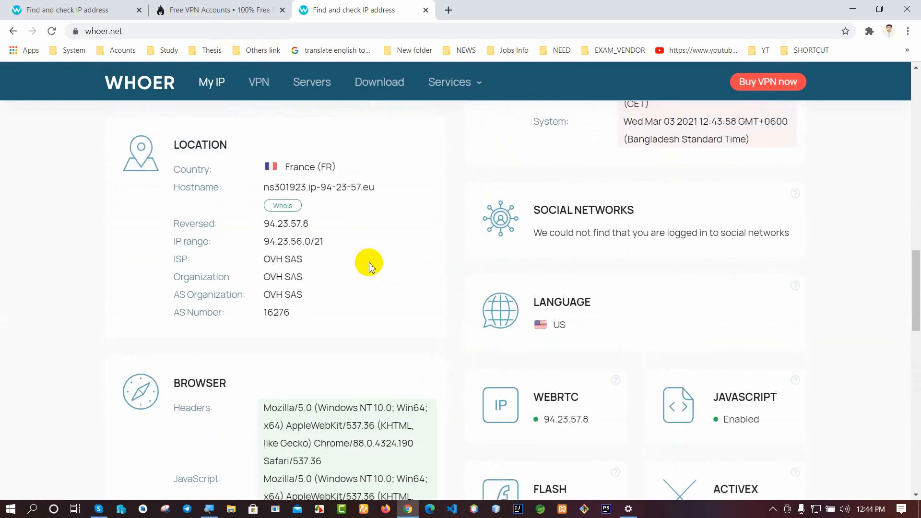
scroll(372, 249, "down", 1)
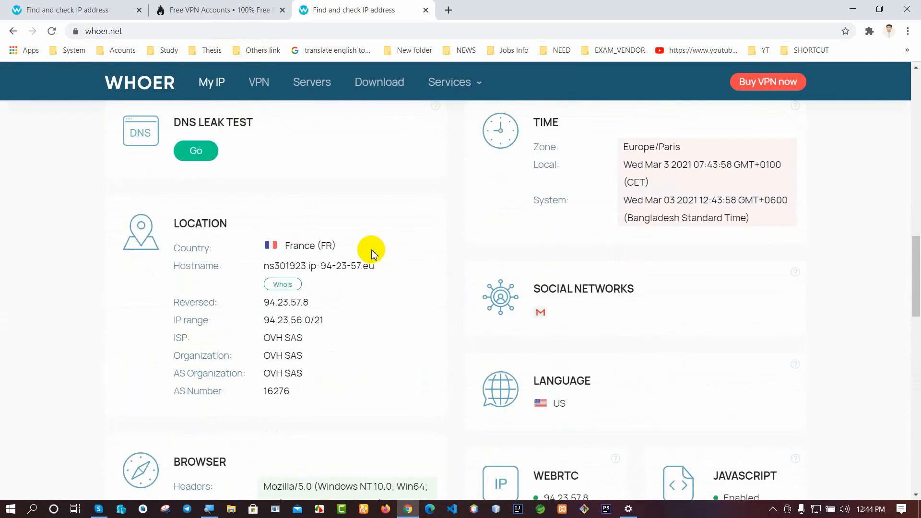
scroll(374, 250, "down", 1)
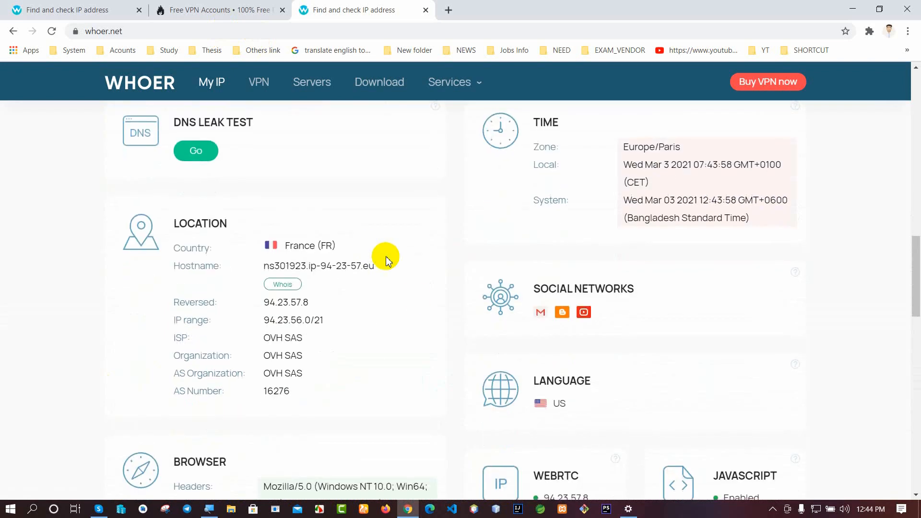
Step: Bring the Settings window back to the front, undock it, and place it as a smaller window over the whoer.net page
left_click(629, 510)
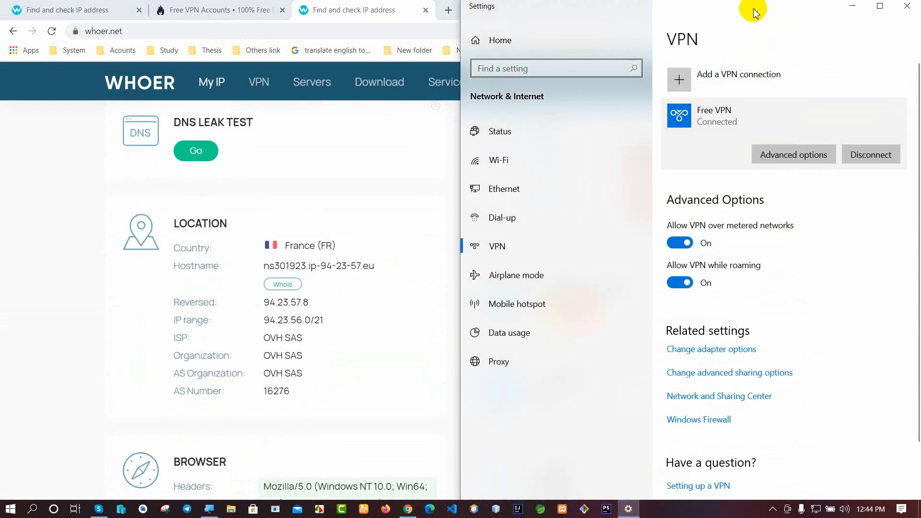
left_click_drag(753, 12, 598, 4)
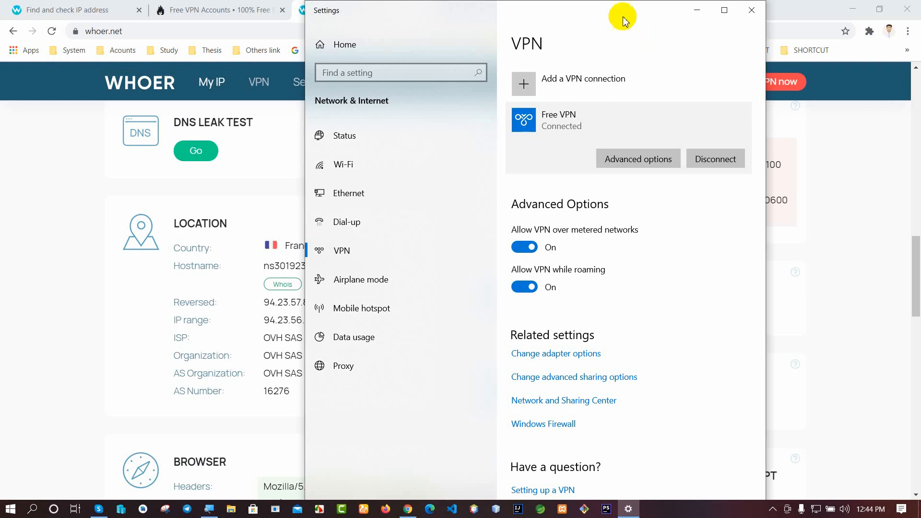
left_click_drag(613, 14, 603, 46)
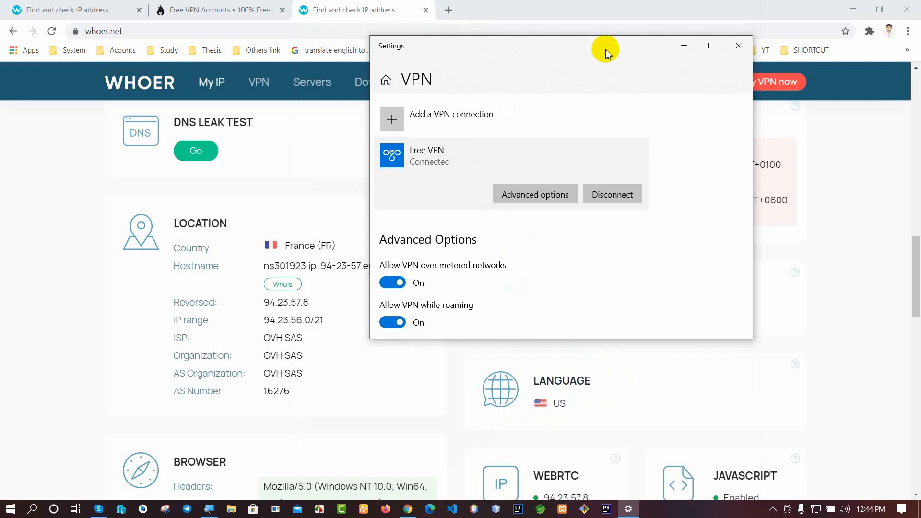
Step: Review the PPTP server list on the VPNBook page in Chrome, and return to the VPN page in Settings
left_click(163, 8)
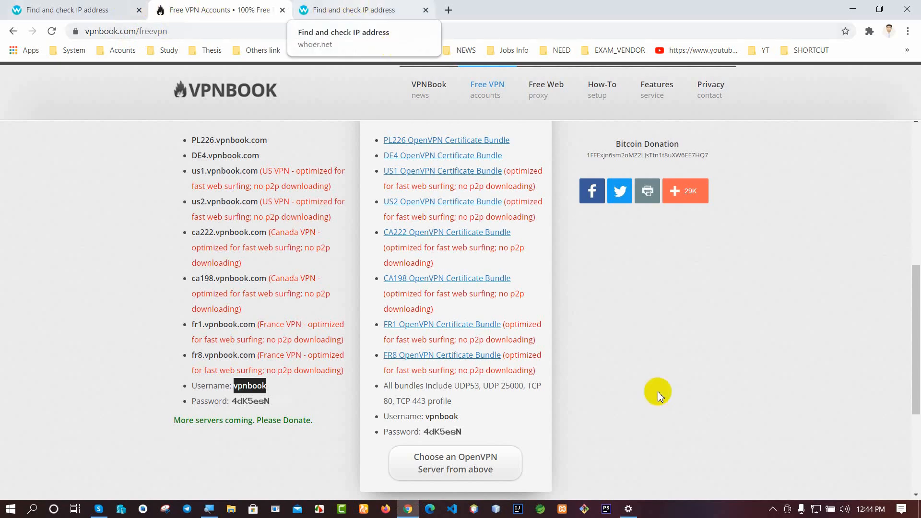
left_click(636, 513)
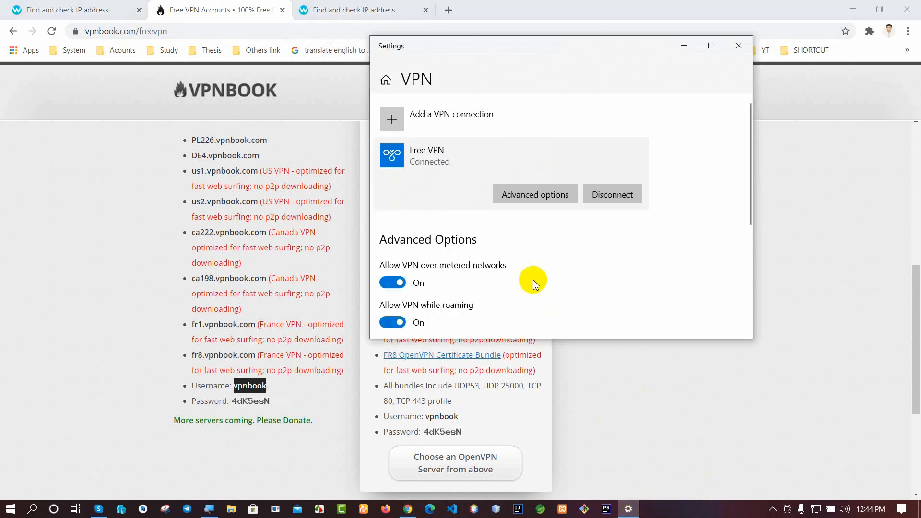